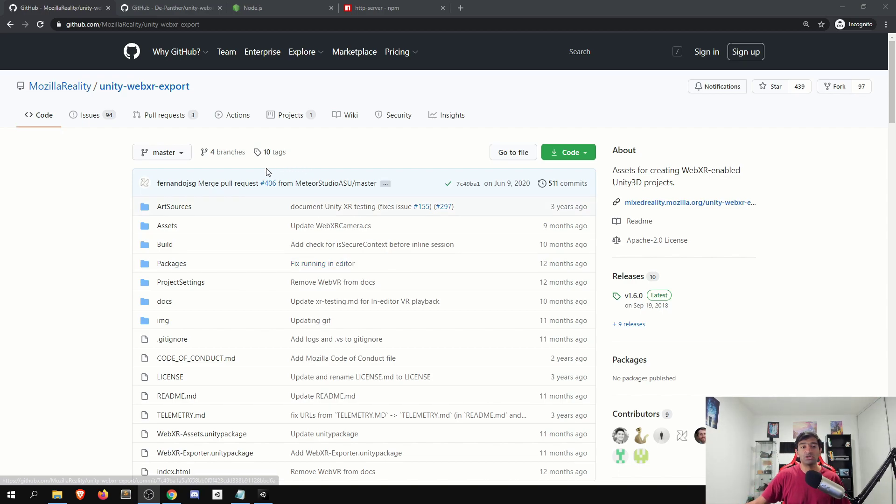
Switch to the De-Panther/unity-webxr-export tab and scroll its README to the Downloads section
scroll(269, 283, "down", 4)
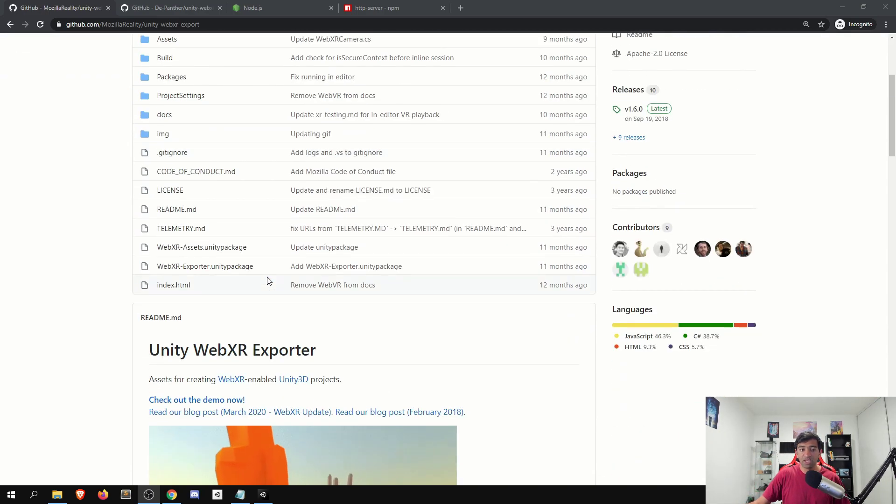
scroll(266, 284, "up", 4)
scroll(264, 286, "down", 7)
scroll(263, 288, "up", 7)
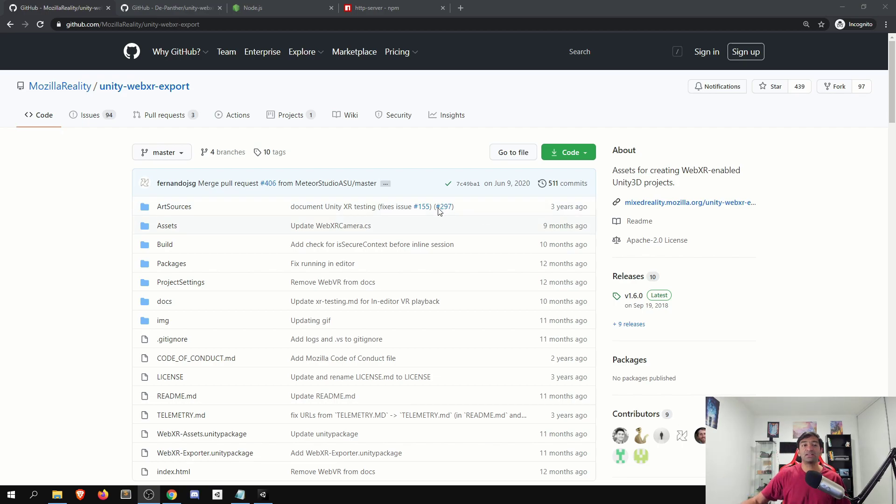
left_click(165, 6)
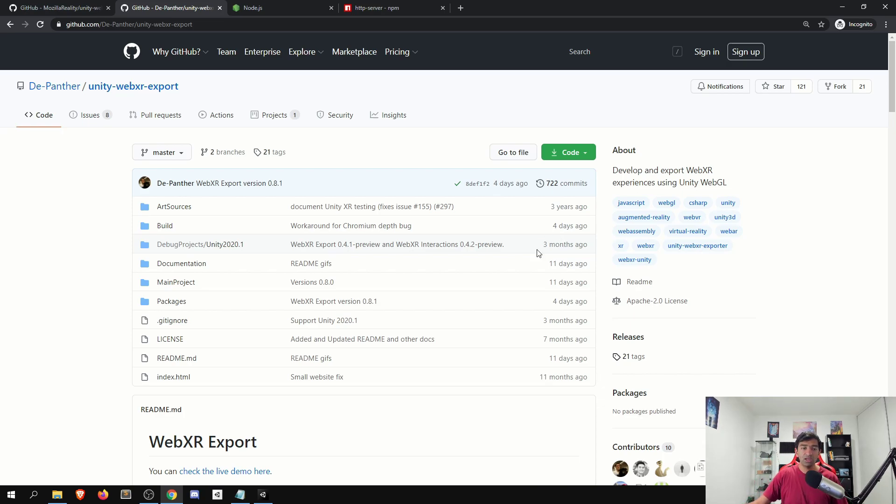
scroll(485, 269, "down", 6)
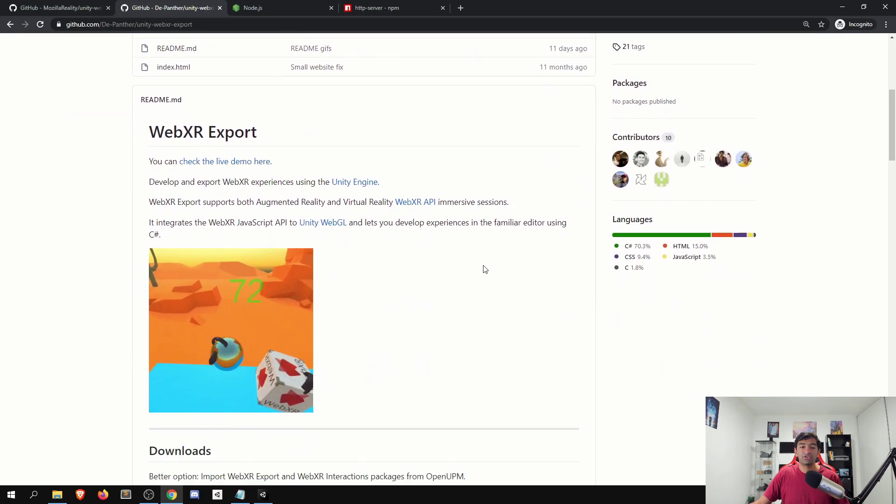
scroll(485, 270, "down", 4)
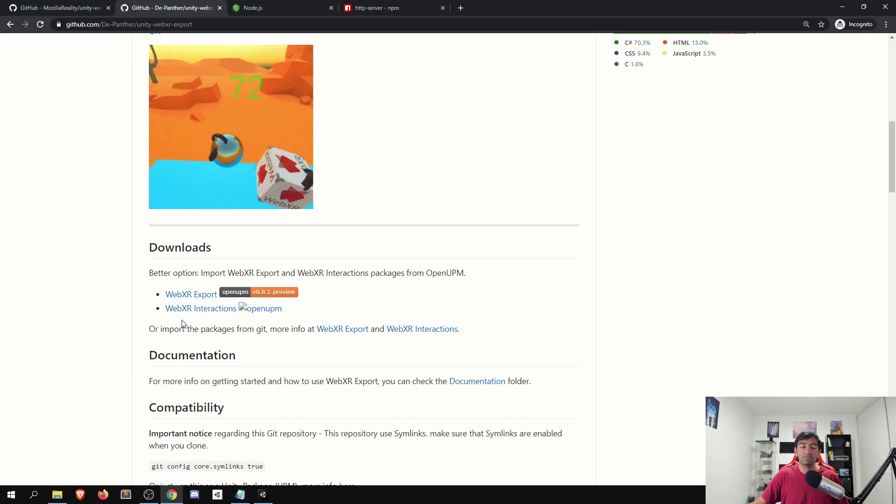
Open the WebXR Export OpenUPM page, copy its git install URL, and return to Unity
middle_click(227, 295)
key("ctrl+Tab")
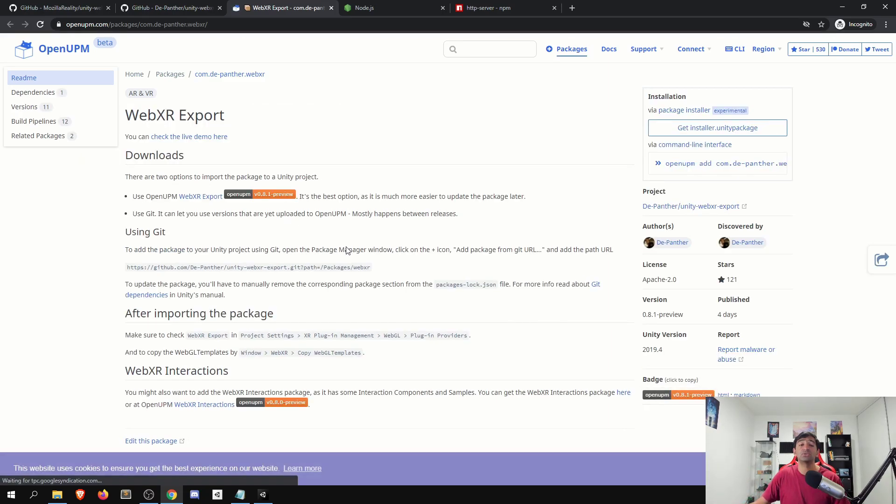
left_click_drag(376, 266, 130, 259)
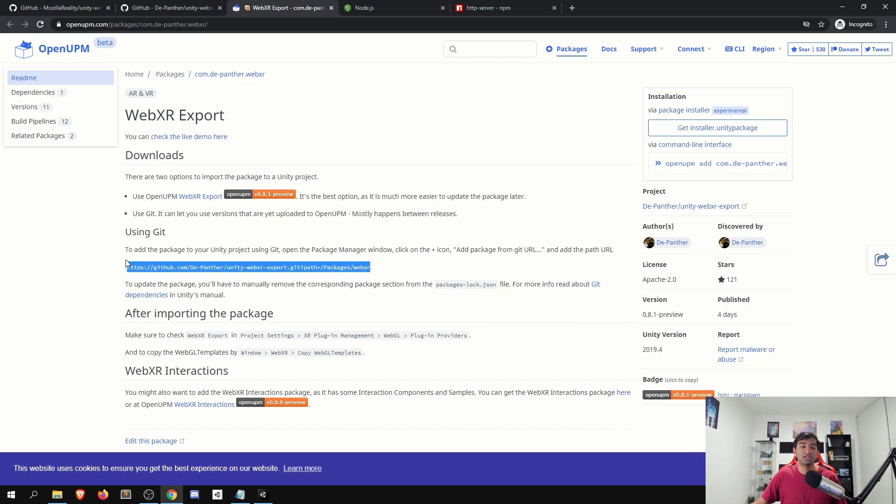
key("alt+Tab")
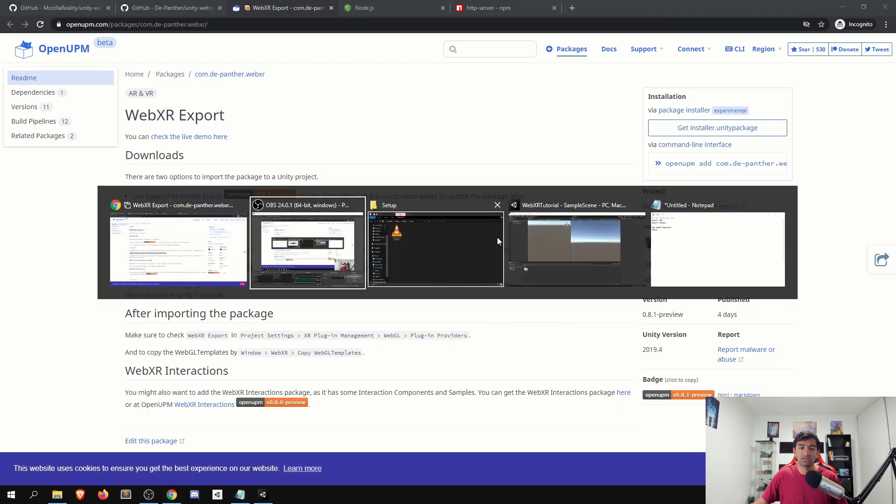
left_click(537, 243)
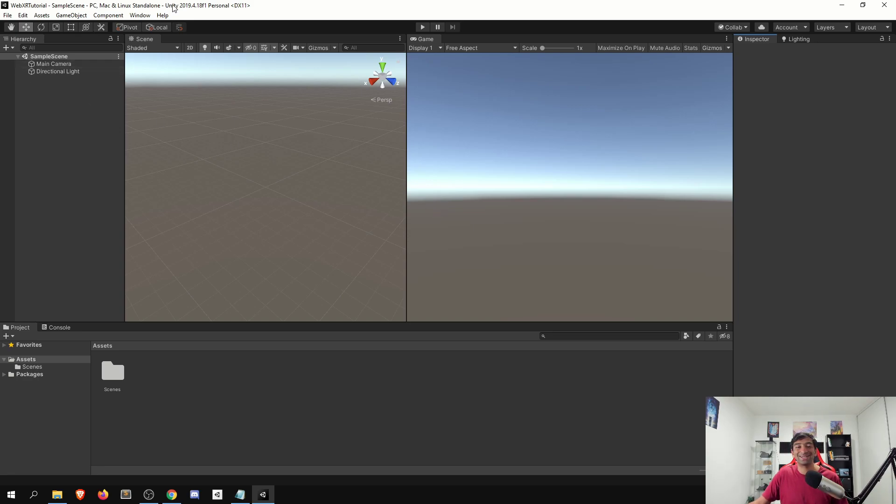
In Package Manager, add a package from git URL using the copied WebXR Export URL
left_click(72, 15)
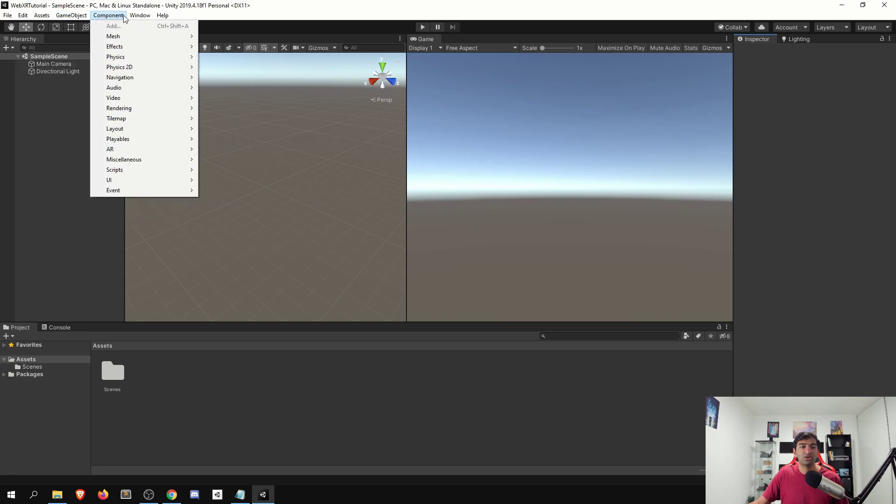
mouse_move(140, 15)
left_click(170, 88)
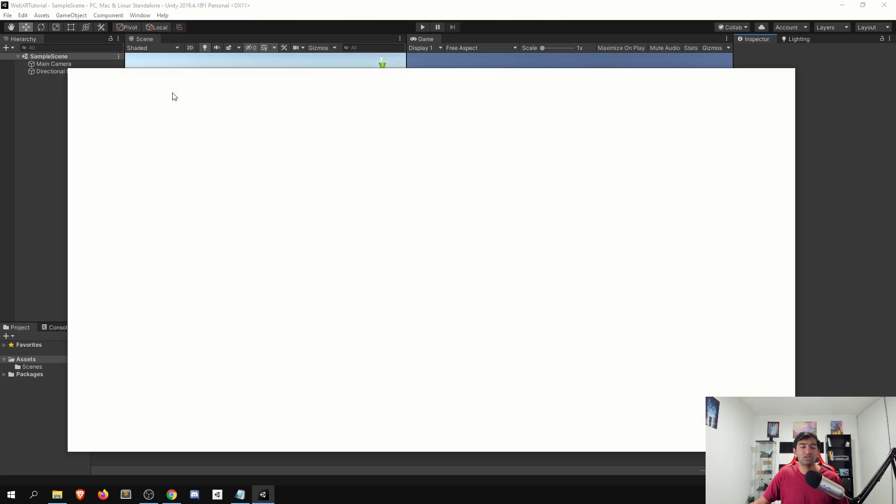
left_click(80, 83)
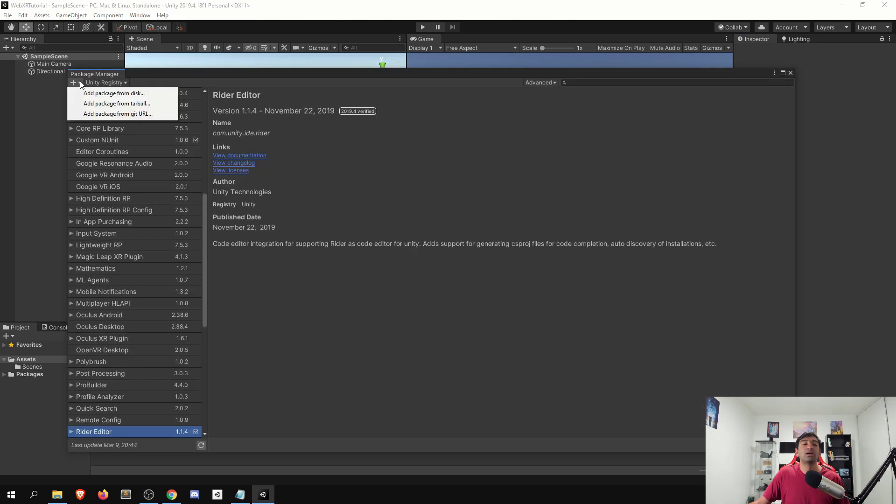
left_click(135, 114)
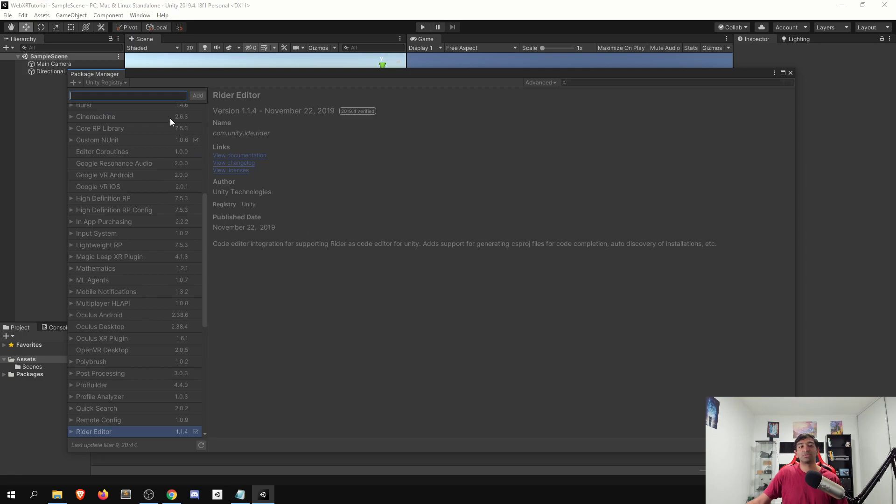
key("ctrl+v")
left_click(198, 96)
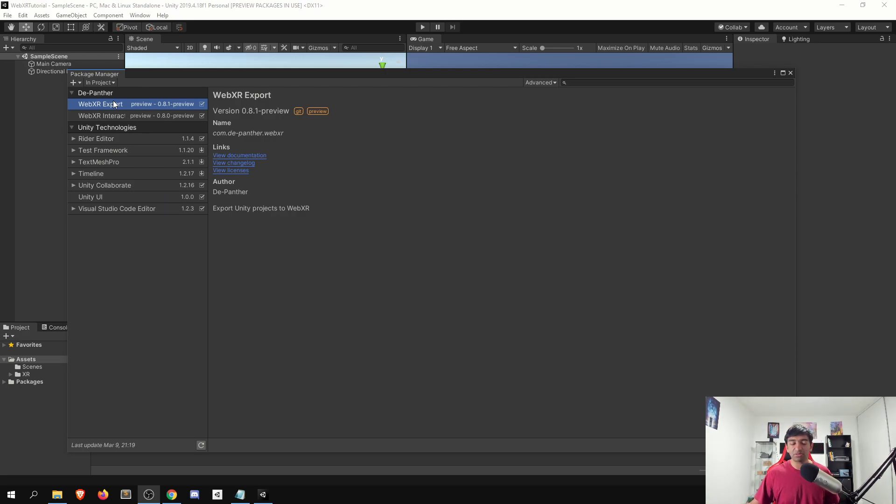
Import the WebXR Interactions Sample Scene into the project from Package Manager
left_click(62, 328)
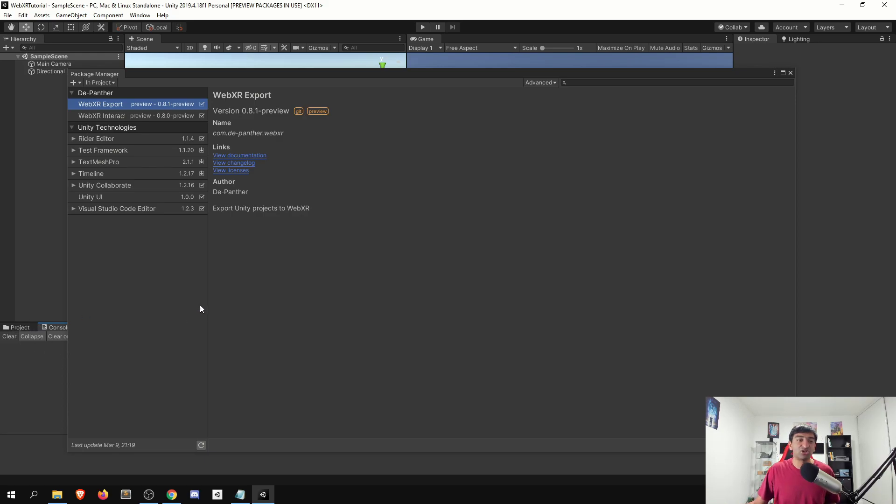
left_click(790, 72)
left_click(140, 15)
left_click(166, 101)
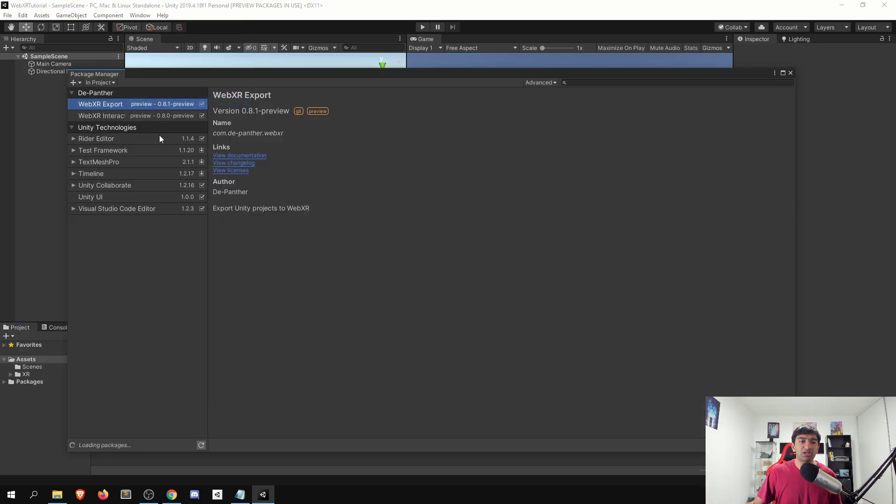
left_click(129, 116)
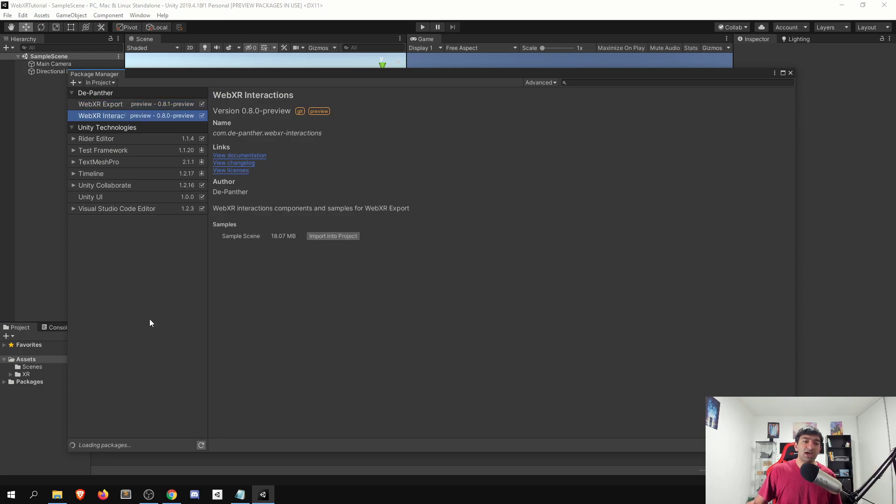
left_click(338, 236)
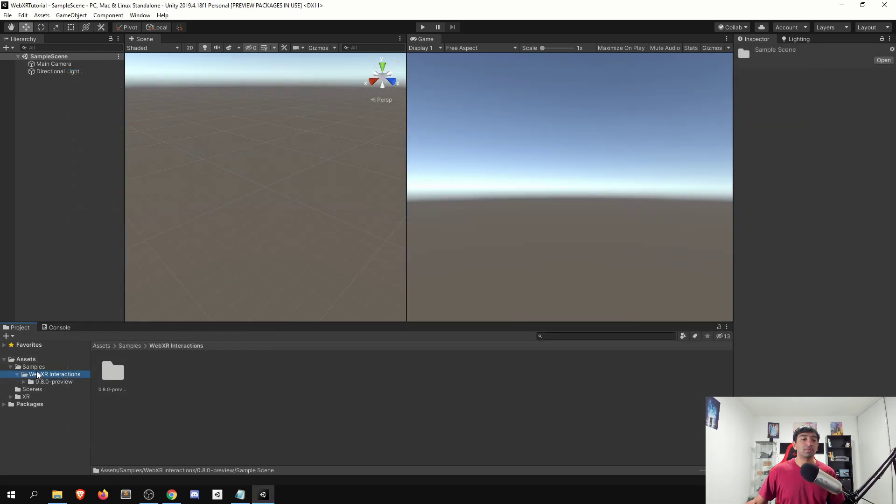
Open the Desert scene from Samples > WebXR Interactions > 0.8.0-preview > Sample Scene > Scenes
left_click(67, 383)
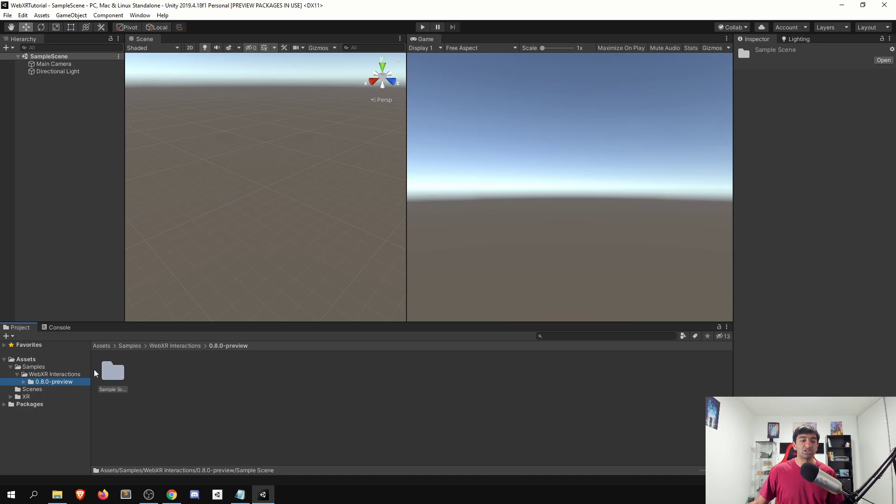
left_click(64, 375)
left_click(65, 381)
double_click(112, 372)
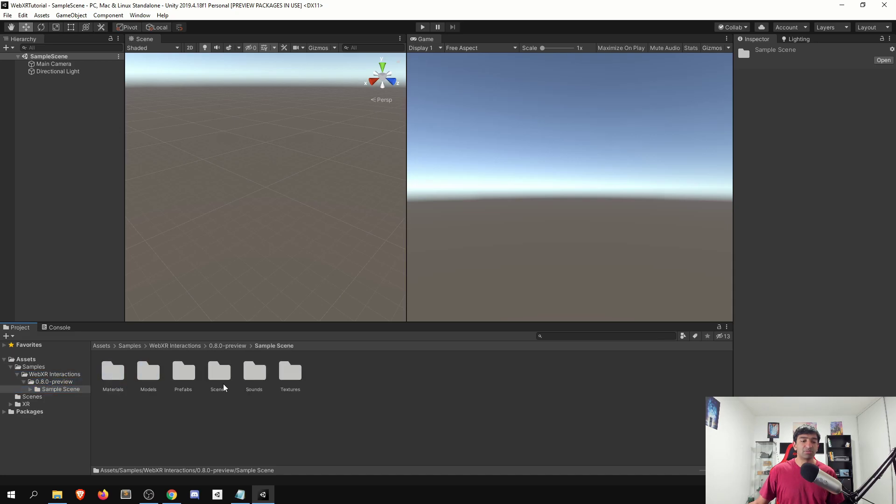
double_click(222, 379)
double_click(148, 370)
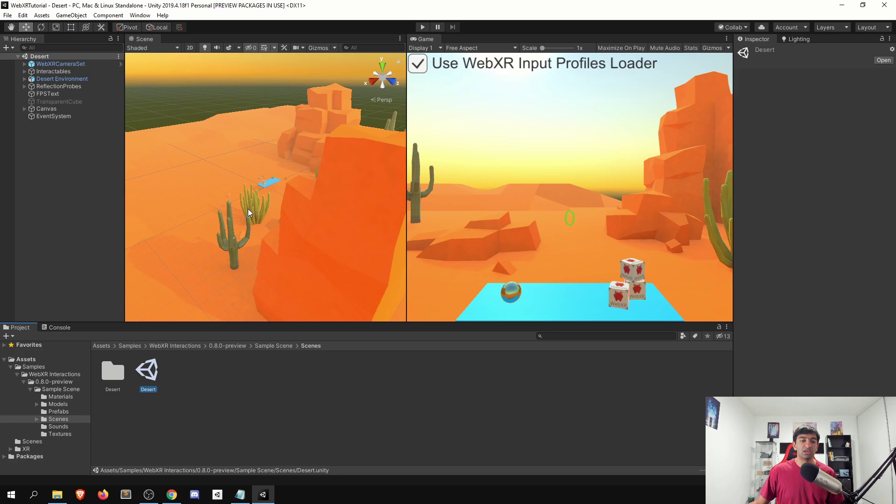
right_click_drag(248, 213, 280, 177)
left_click(46, 359)
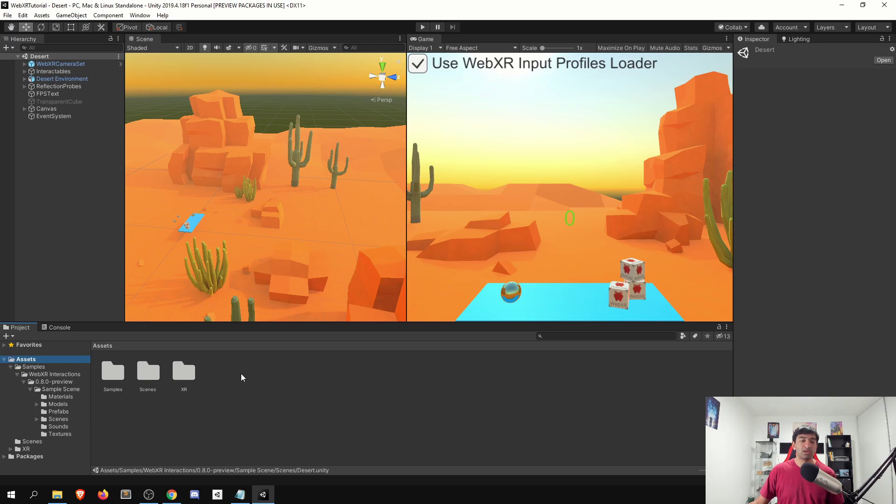
left_click(141, 15)
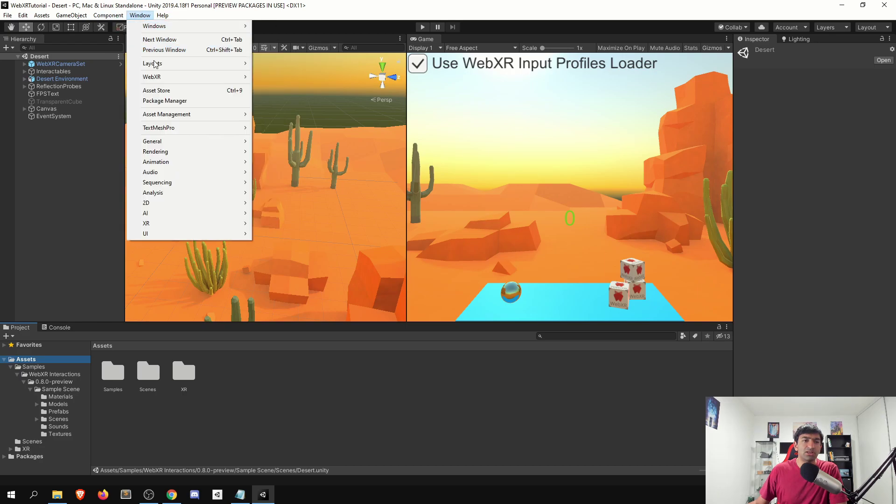
Copy the WebXR WebGL templates into the project and view the WebGLTemplates folder
mouse_move(163, 77)
left_click(288, 77)
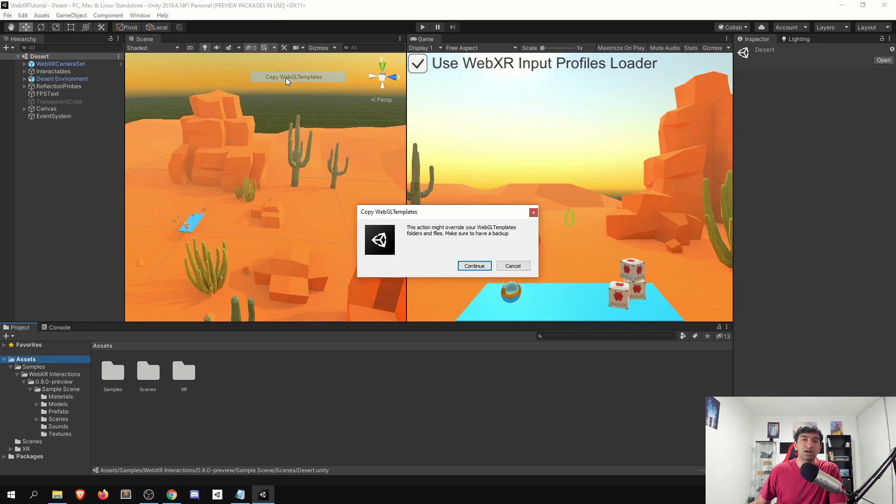
left_click(474, 266)
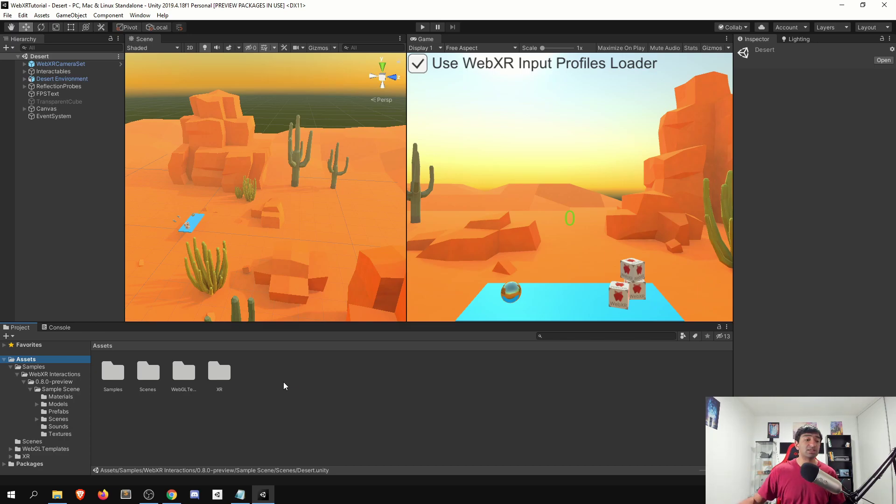
left_click(61, 449)
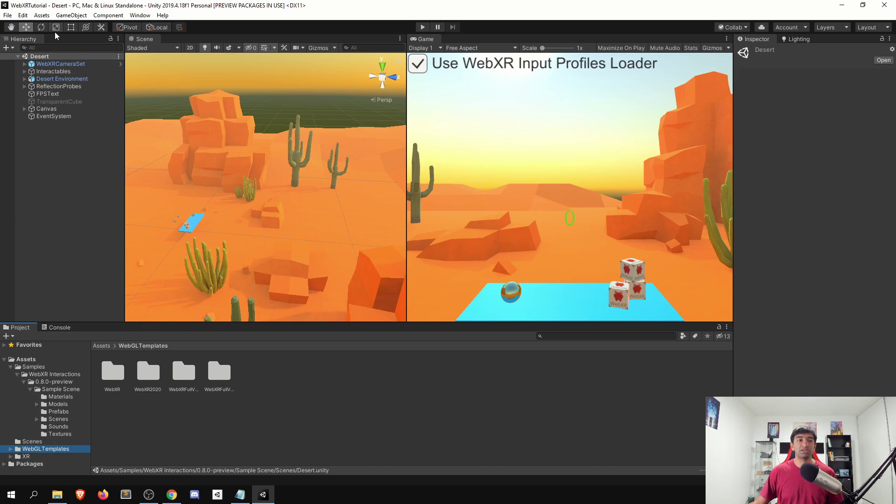
left_click(8, 15)
Add the open Desert scene to the build, switch platform to WebGL, and show Player Settings
left_click(70, 108)
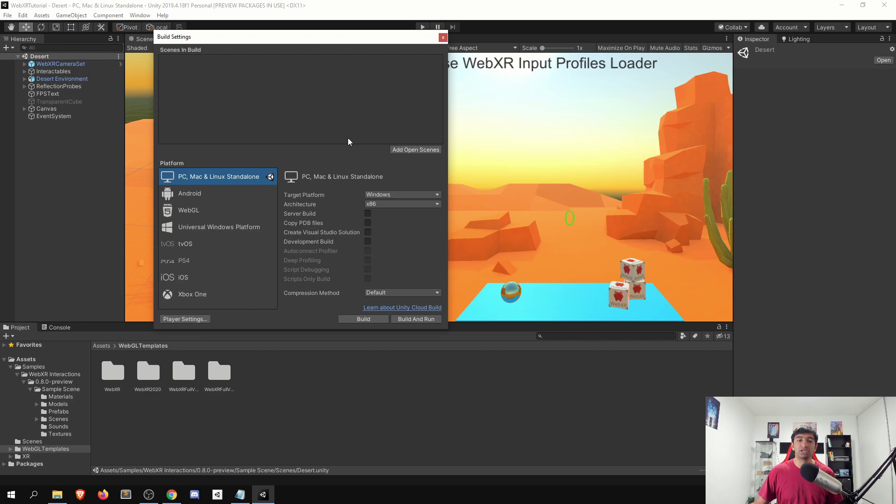
left_click(427, 149)
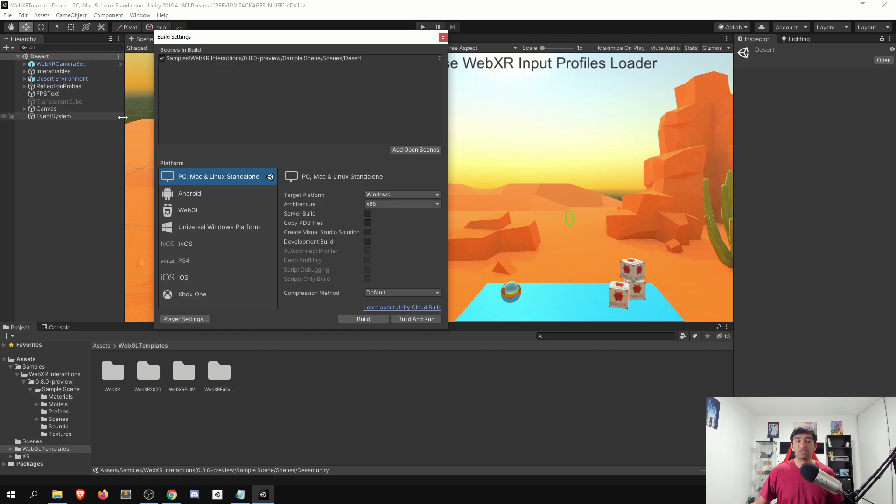
left_click(206, 210)
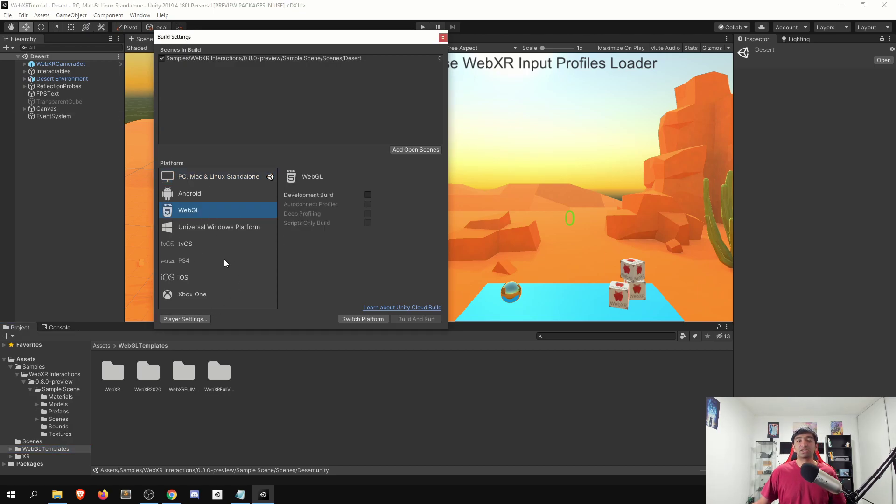
left_click(358, 320)
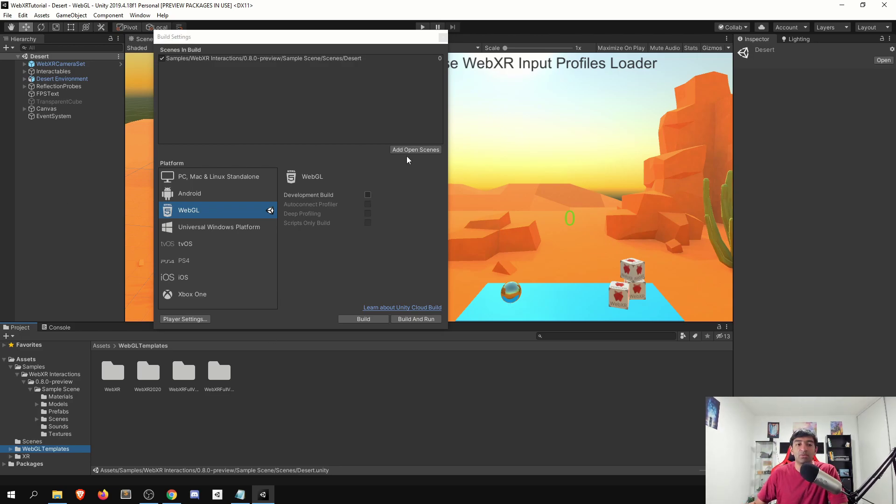
left_click(185, 319)
left_click(185, 319)
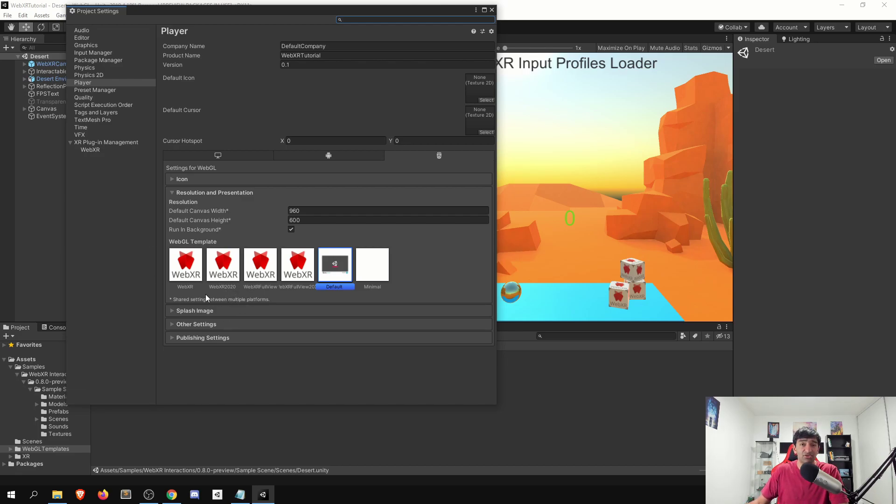
Choose the WebXR thumbnail as the WebGL Template
left_click(195, 269)
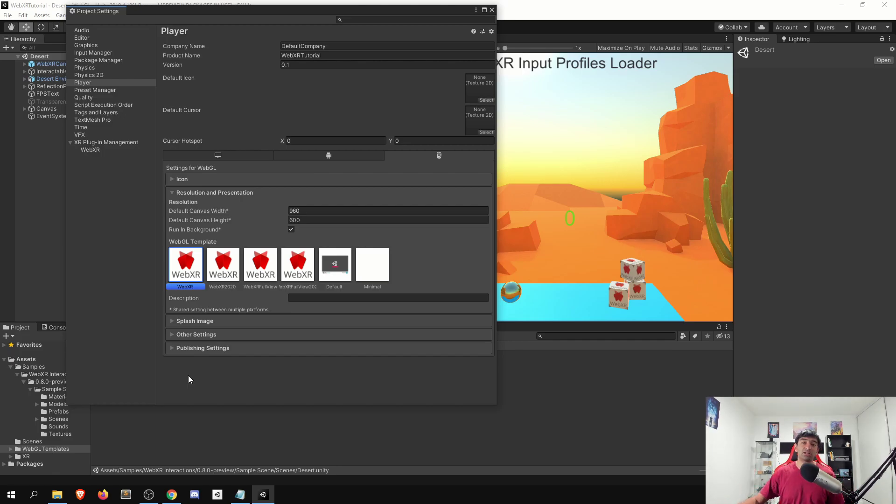
Close Project Settings and open the WebXR folder inside WebGLTemplates
left_click(492, 10)
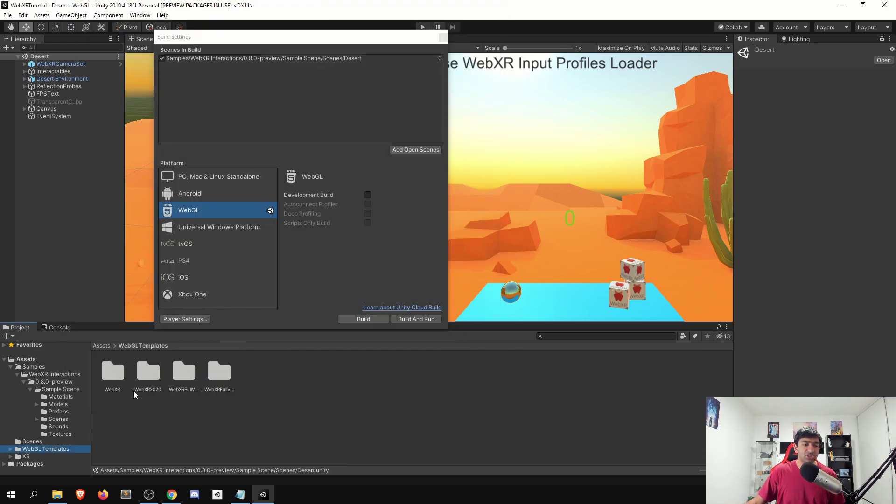
double_click(113, 373)
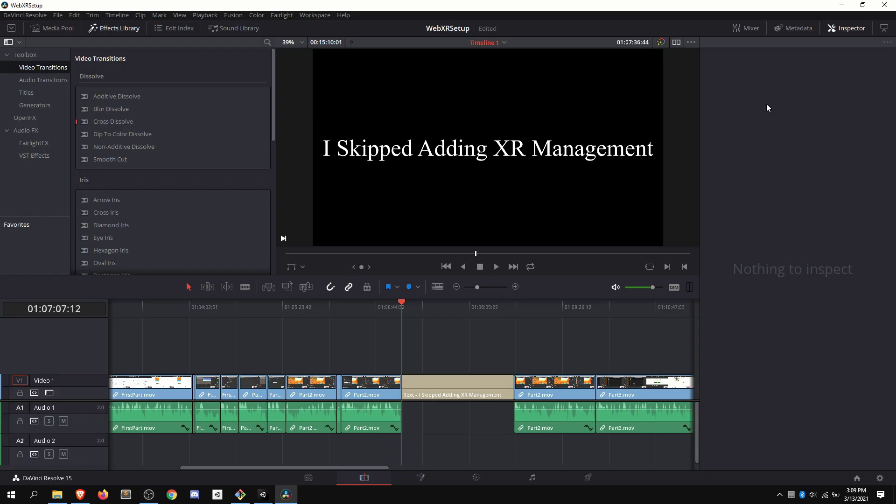
key("alt+Tab")
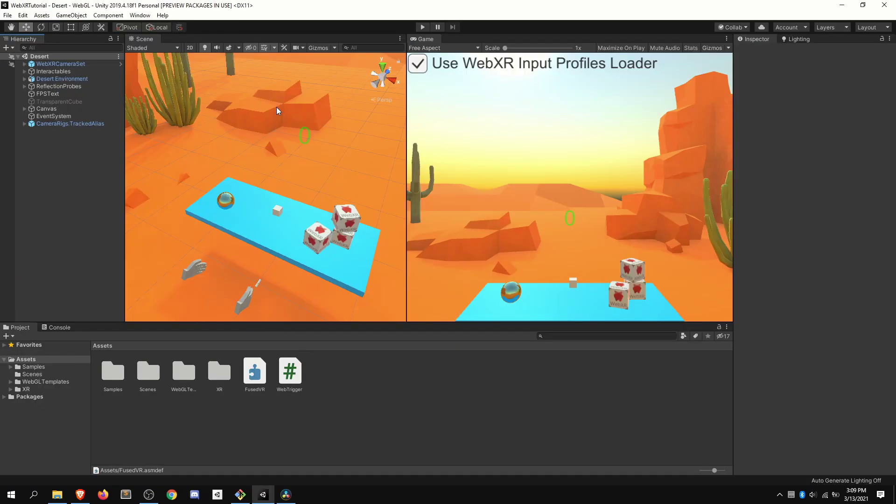
Tick WebXR Export under the WebGL tab of XR Plug-in Management after reviewing its WebXR page
left_click(24, 17)
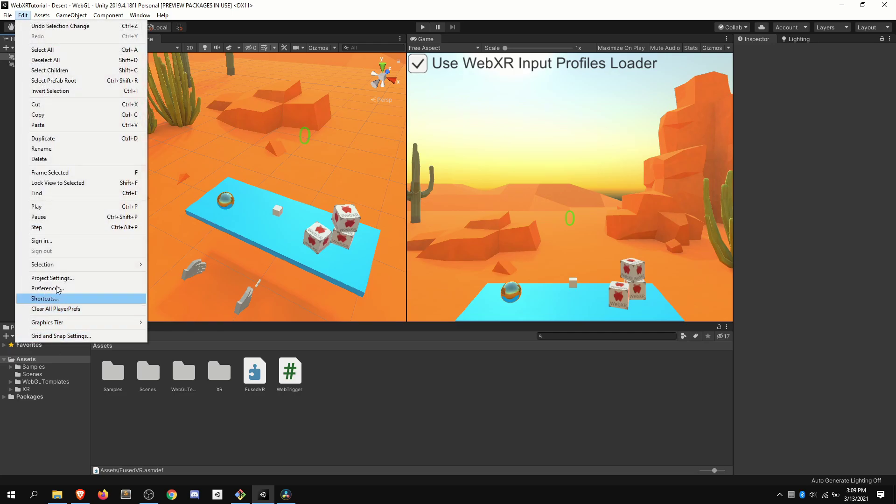
left_click(55, 278)
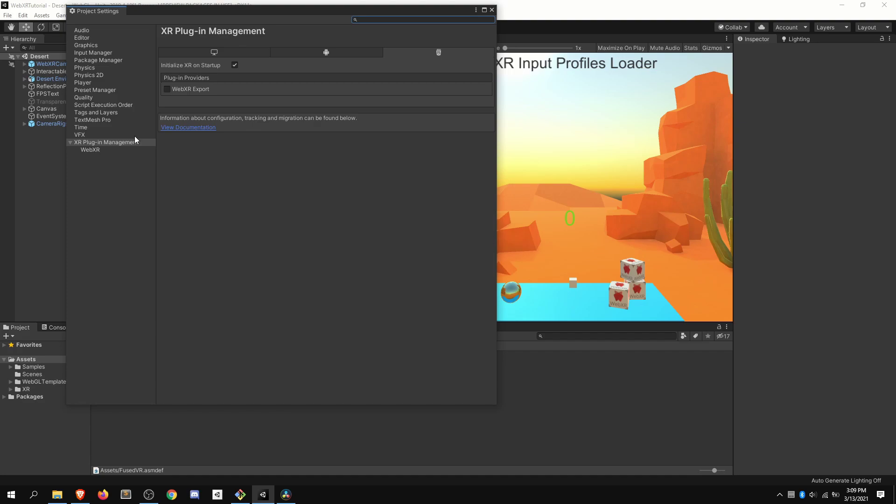
left_click(113, 154)
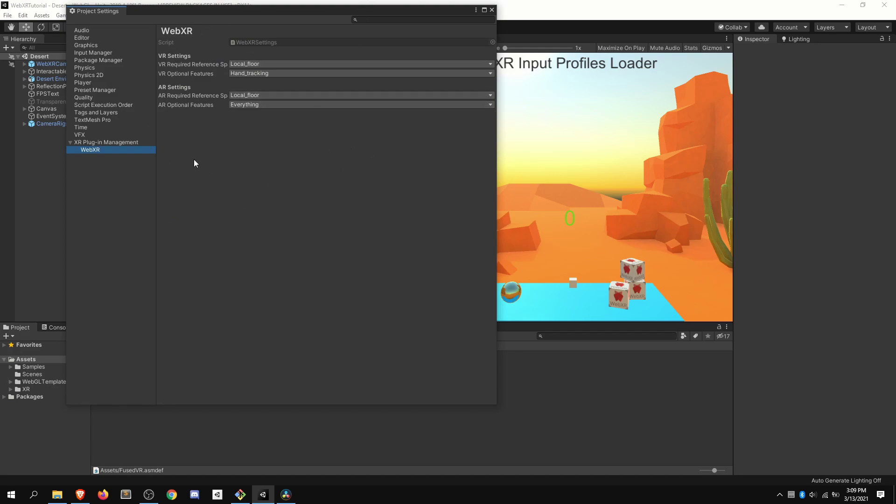
left_click(106, 142)
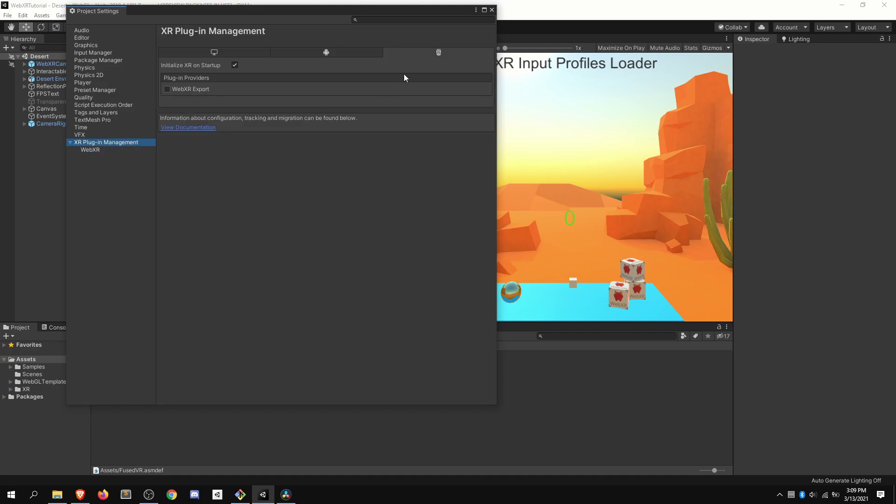
left_click(197, 89)
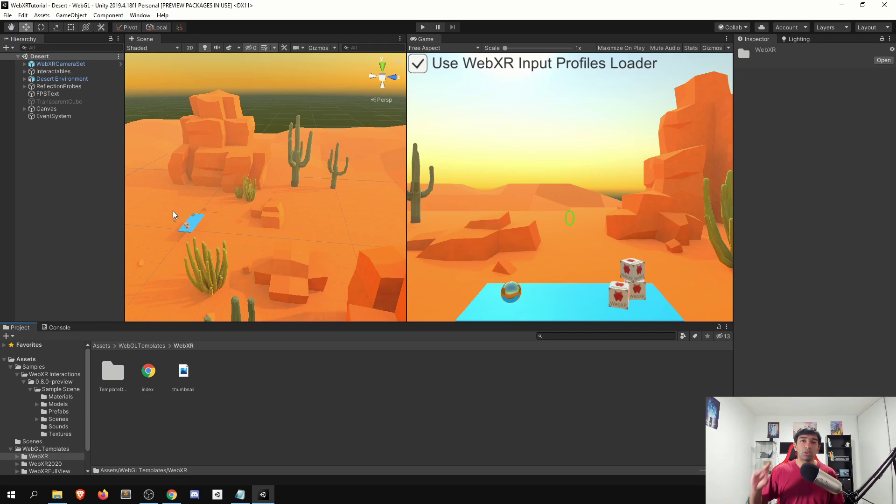
left_click(61, 64)
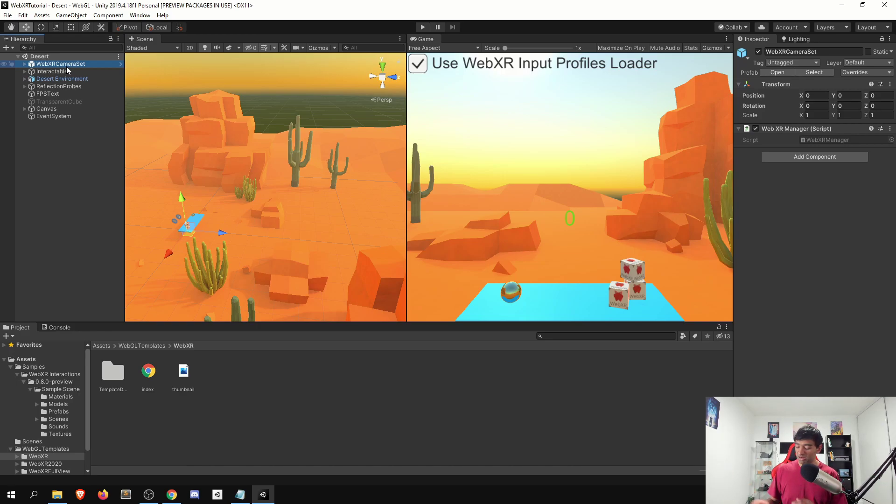
key("Right")
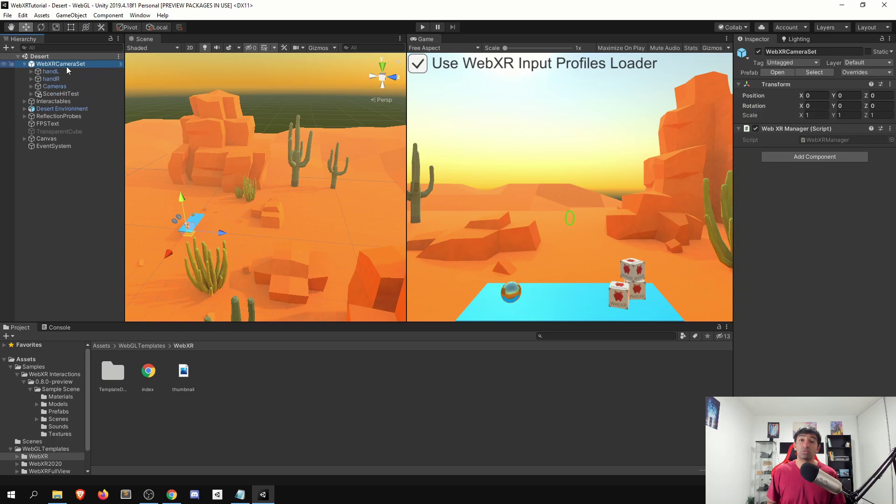
left_click(67, 69)
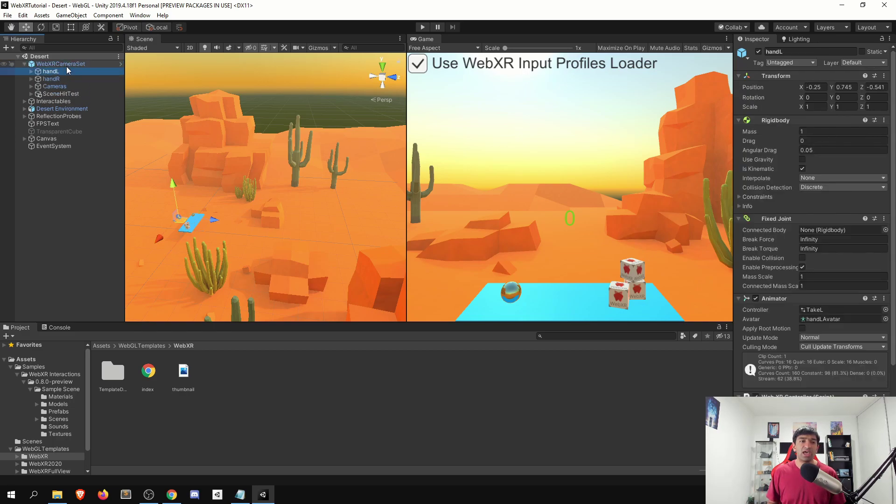
key("Right")
key("Left")
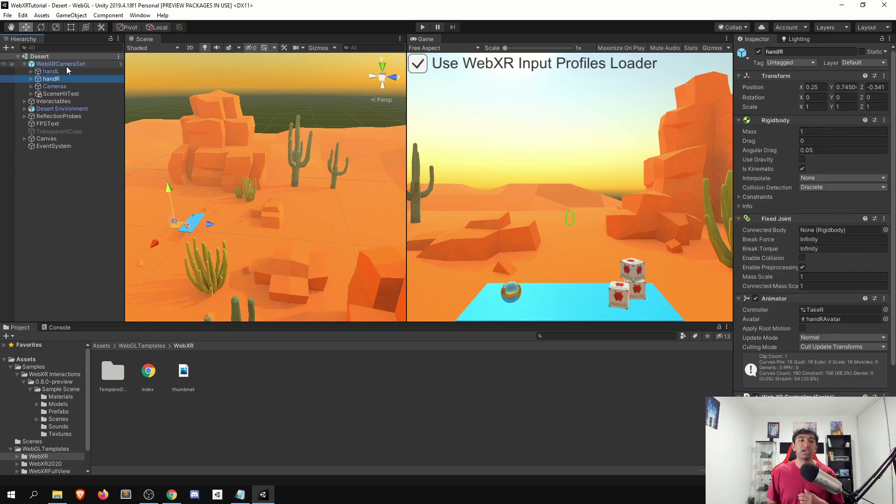
key("Down")
key("Down")
key("Right")
key("Down")
key("Down")
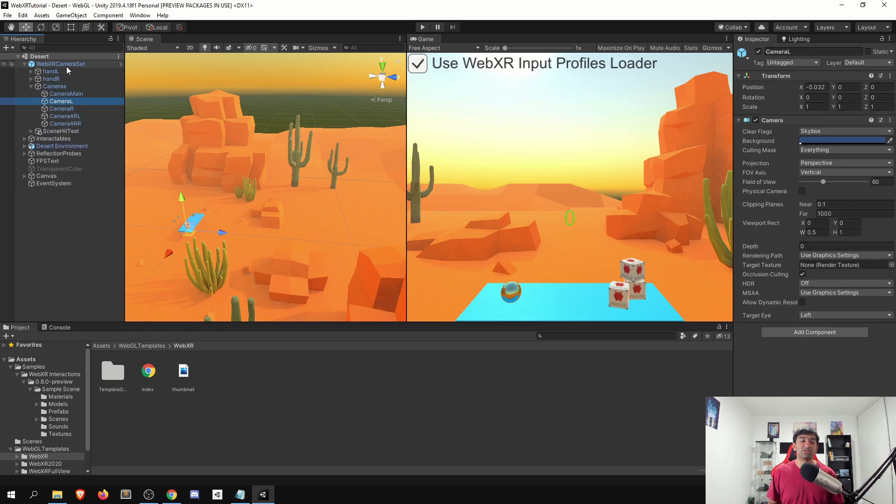
key("Down")
key("Down")
key("Up")
key("Up")
key("Up")
key("Up")
key("Left")
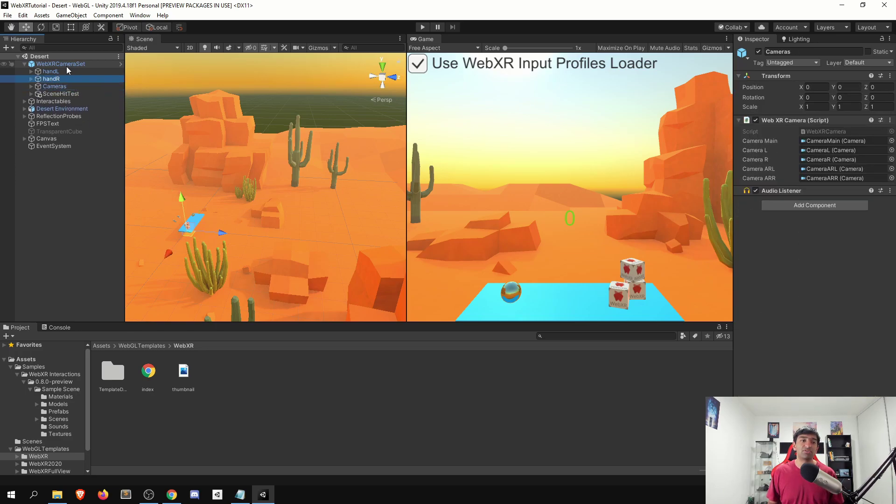
key("Up")
key("Up")
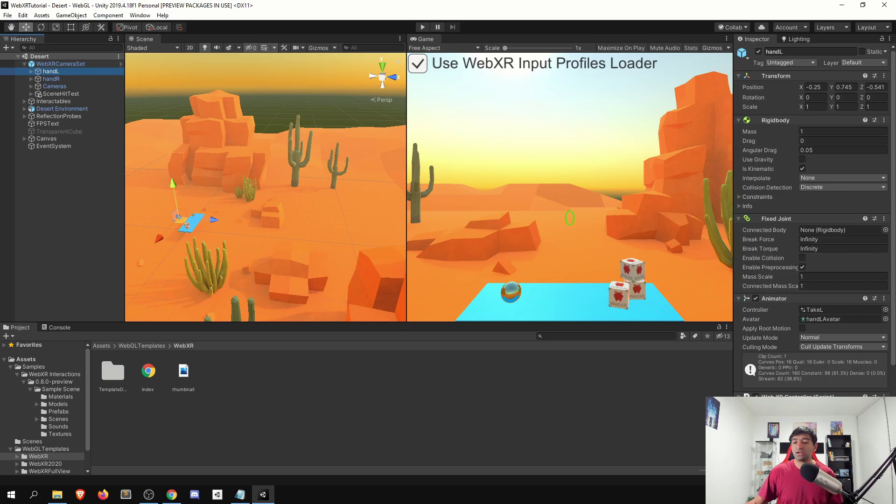
scroll(791, 241, "down", 5)
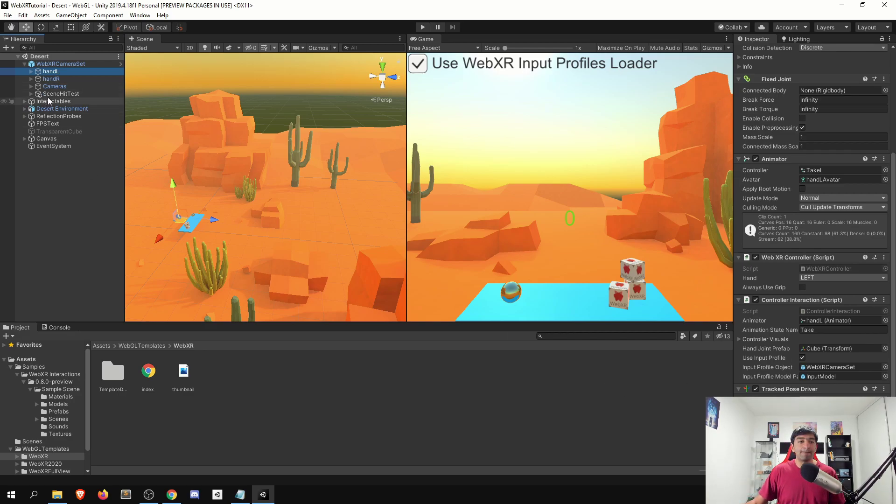
left_click(61, 93)
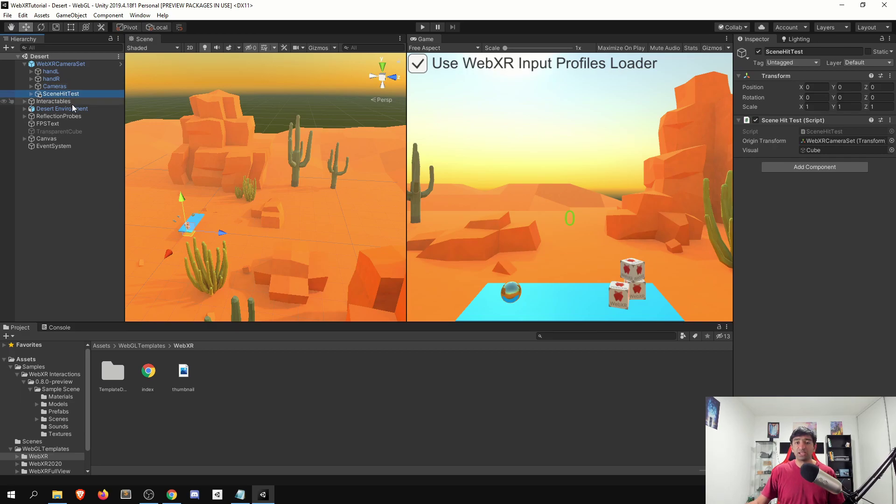
left_click(327, 201, "alt")
left_click_drag(327, 201, 303, 199, "alt")
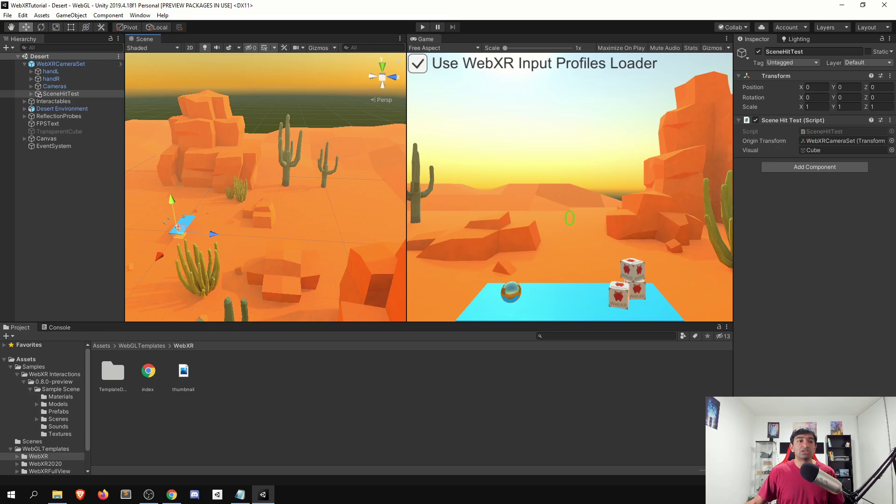
Build the WebGL project into a newly created 'Build' folder inside the WebXRTutorial project
left_click(7, 15)
left_click(35, 108)
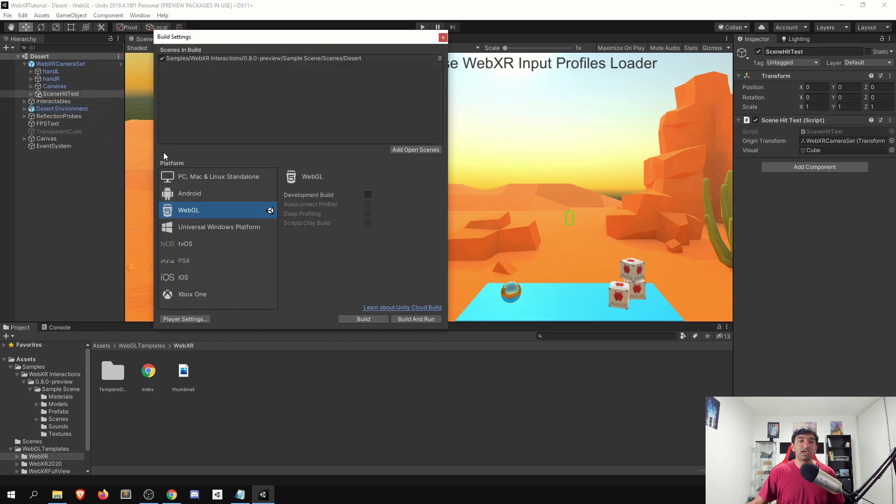
left_click(362, 320)
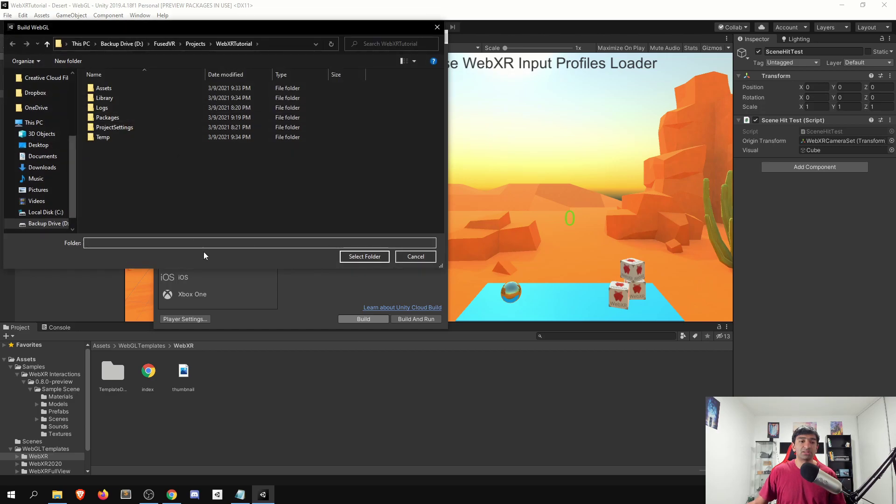
right_click(159, 178)
mouse_move(242, 304)
left_click(284, 305)
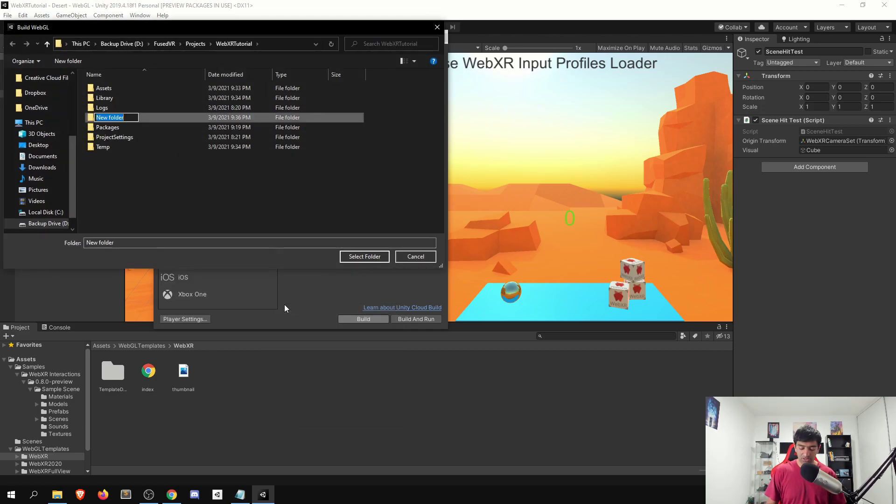
type("Build")
key("Return")
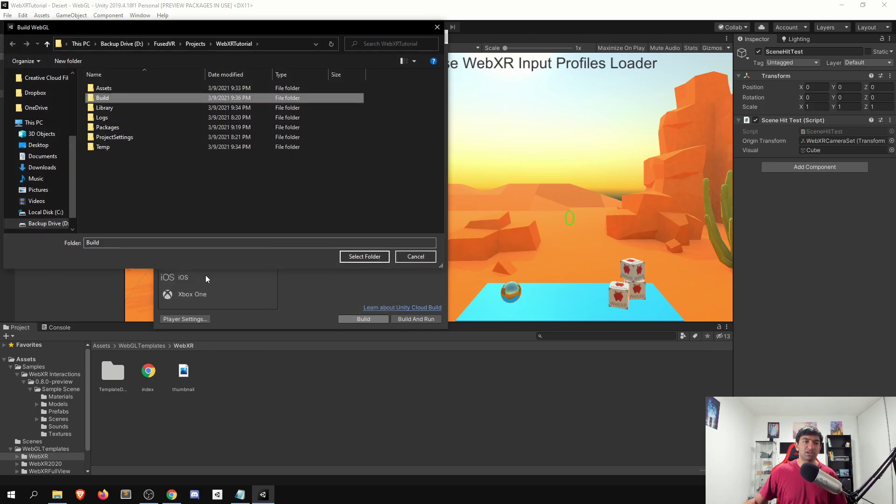
double_click(102, 99)
left_click(364, 257)
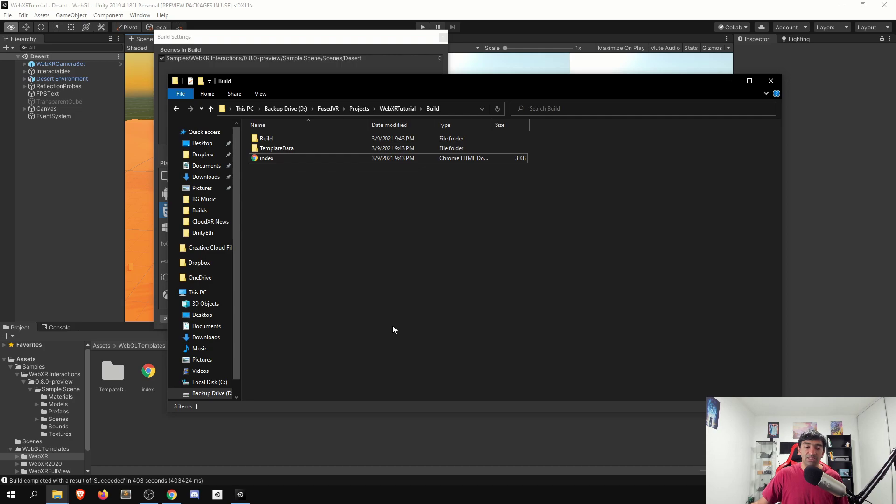
Open a Git Bash terminal at the Build folder, centre it, and return to Chrome
key("alt+Tab")
right_click(354, 272)
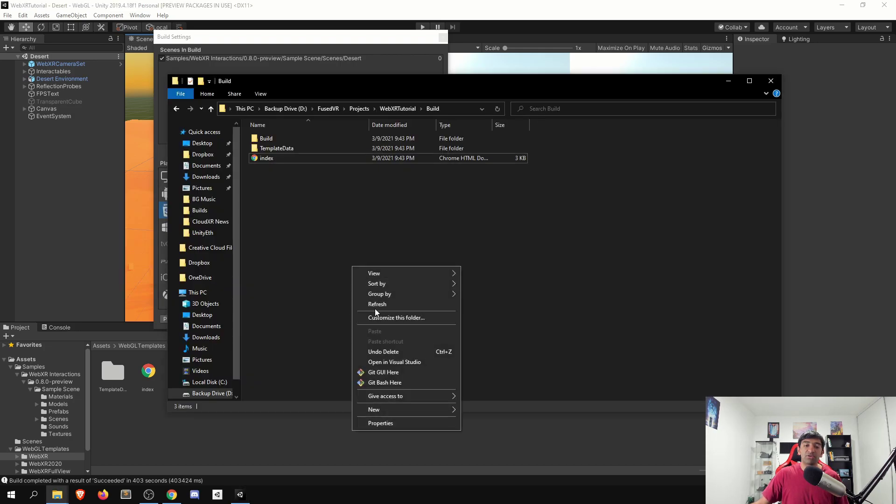
left_click(414, 383)
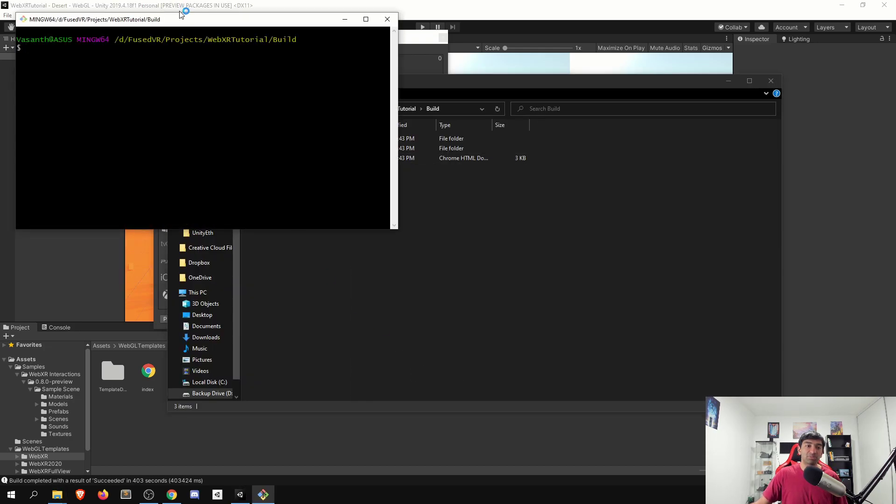
left_click_drag(179, 14, 421, 190)
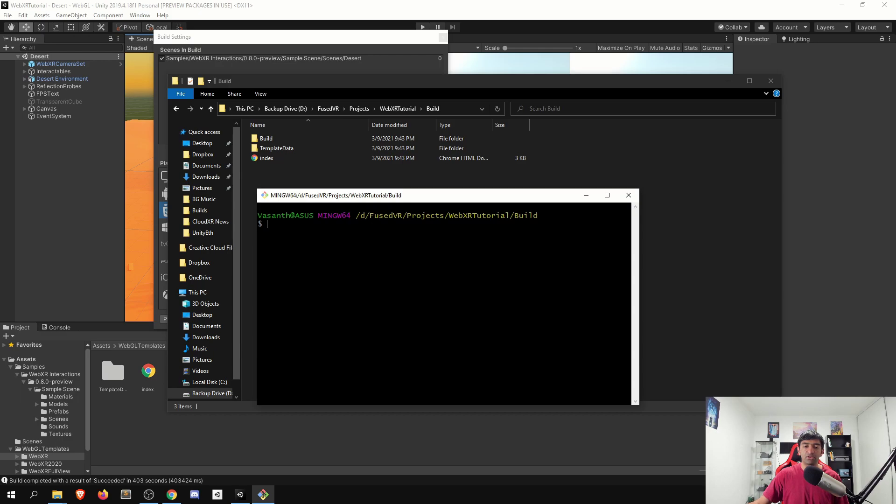
key("alt+Tab")
key("alt+Tab")
key("alt+Tab")
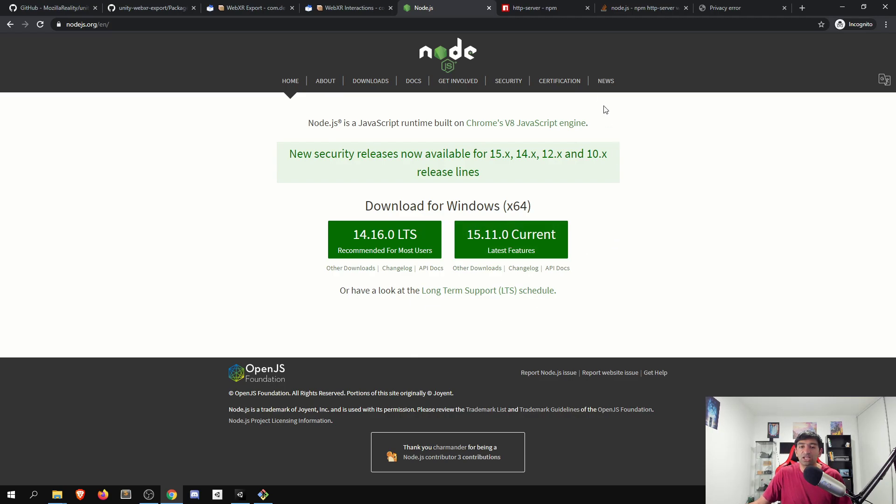
Find 'npm install --global http-server' on the http-server npm page, then go back to the Build folder
left_click(541, 6)
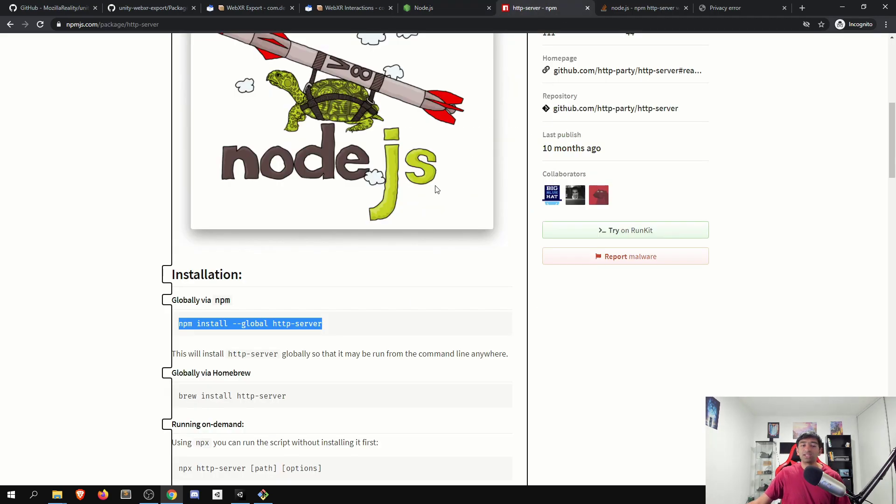
scroll(439, 220, "up", 5)
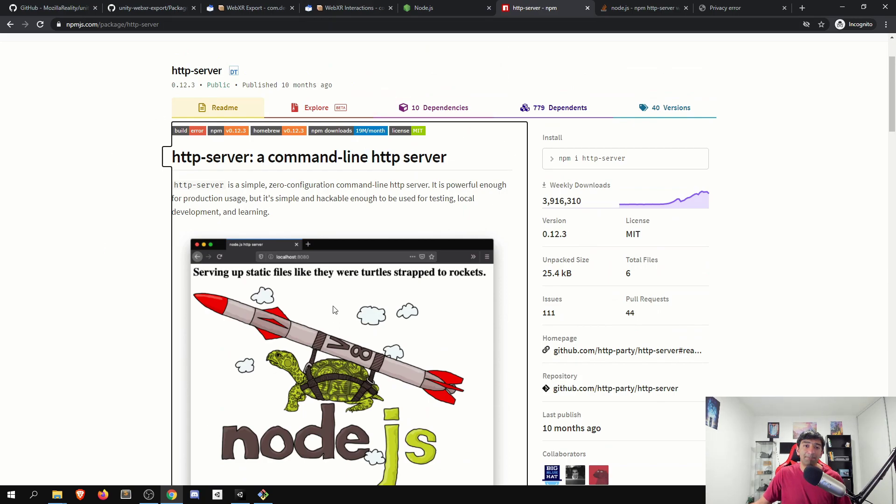
scroll(335, 307, "down", 4)
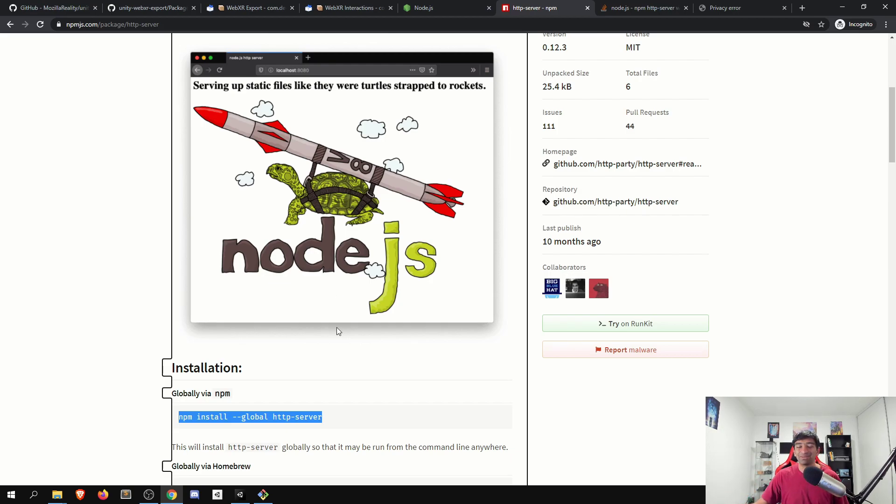
scroll(367, 353, "down", 2)
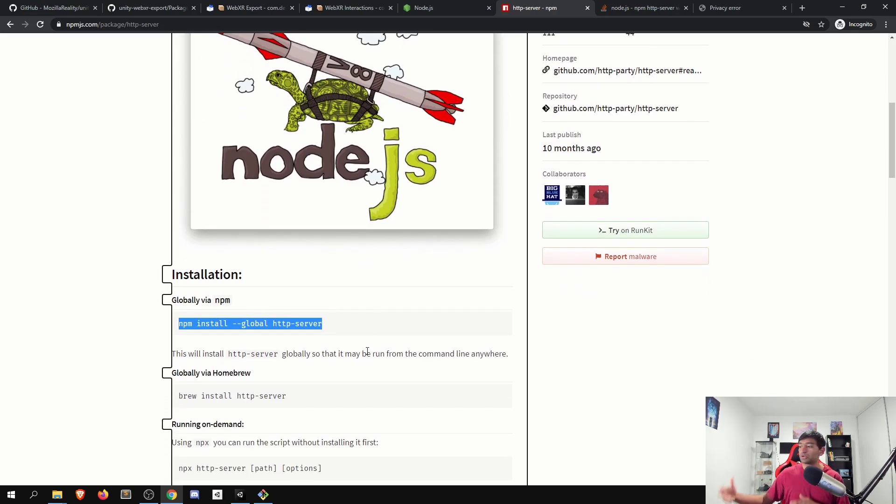
left_click(316, 422)
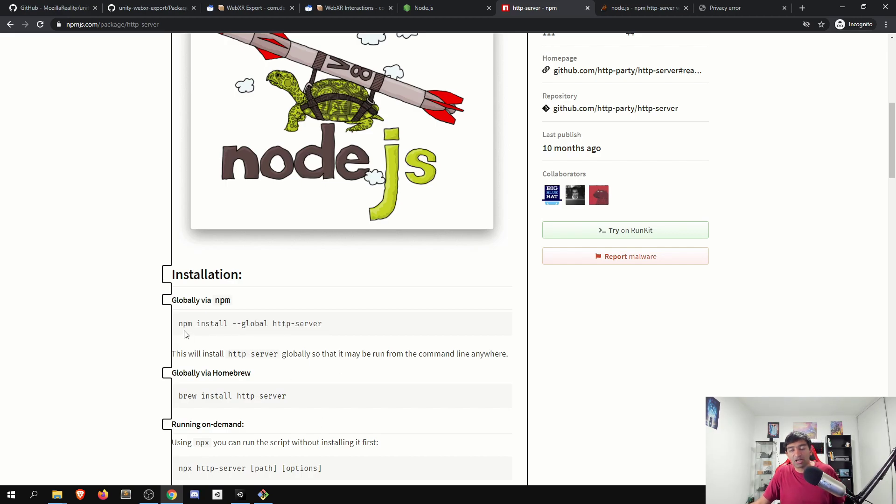
left_click_drag(178, 324, 251, 322)
left_click(219, 324)
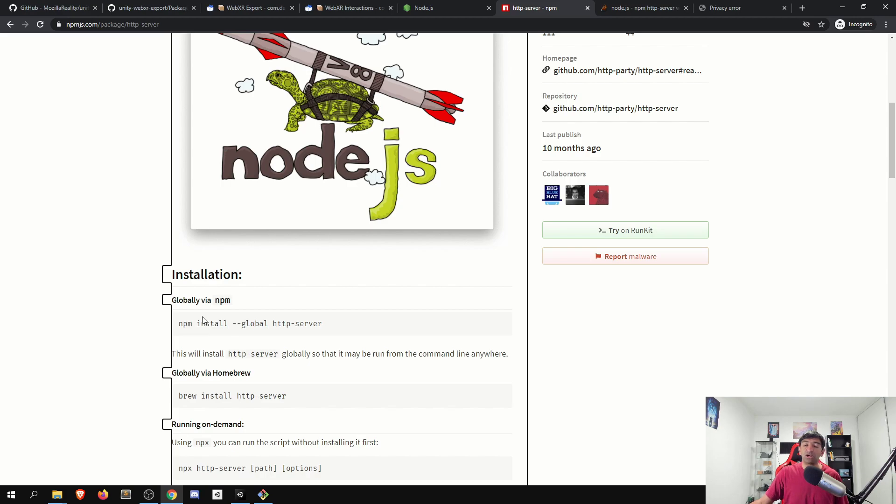
key("alt+Tab")
key("alt+Tab")
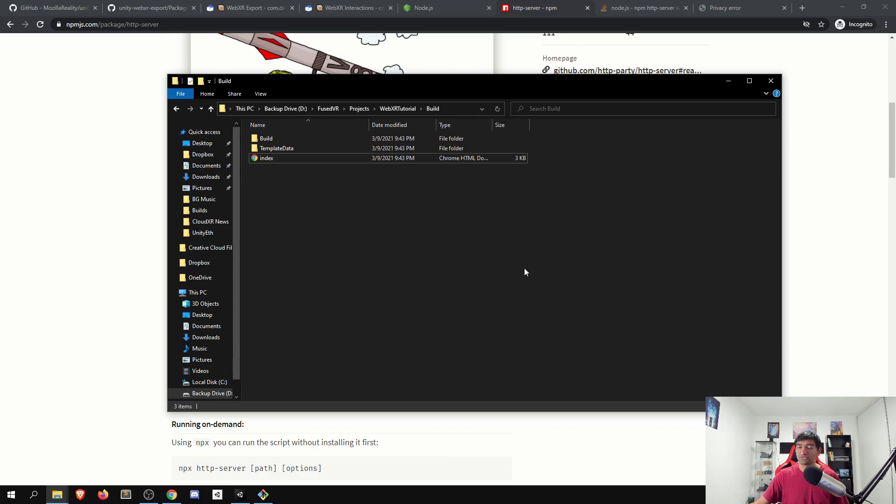
Recheck the npm install command on the http-server page, then bring up Git Bash
left_click(121, 172)
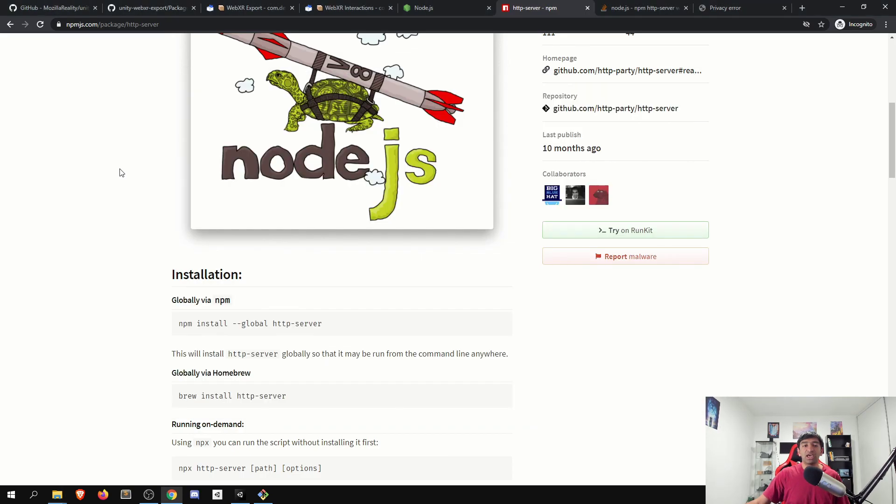
triple_click(357, 329)
left_click(357, 329)
key("alt+Tab")
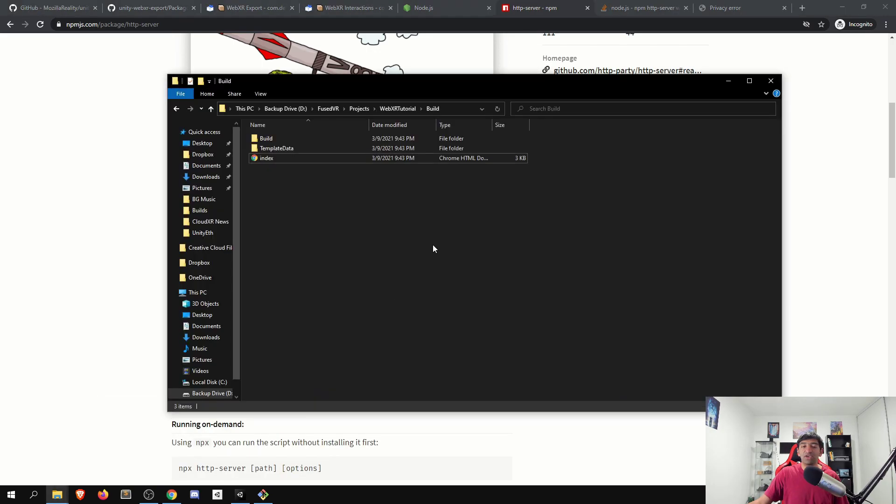
key("alt+Tab")
left_click(647, 204)
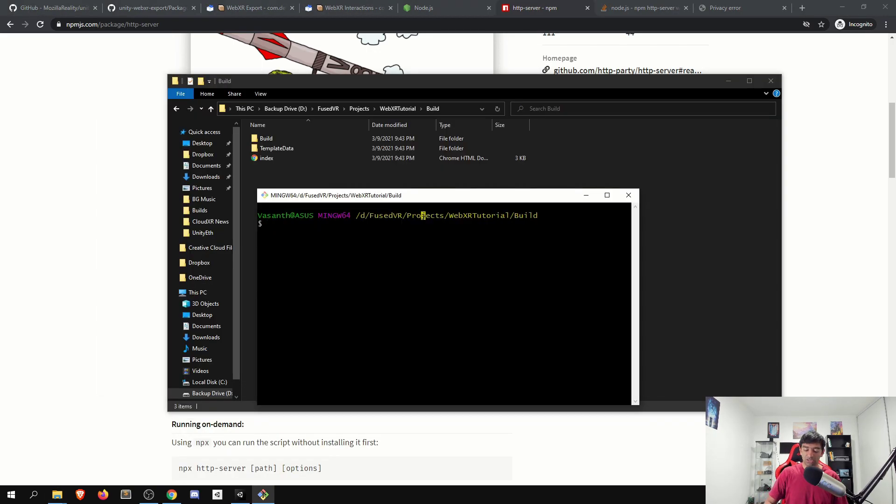
Run http-server to serve the Build folder at 127.0.0.1:8080, then stop it
type("http-server")
key("Return")
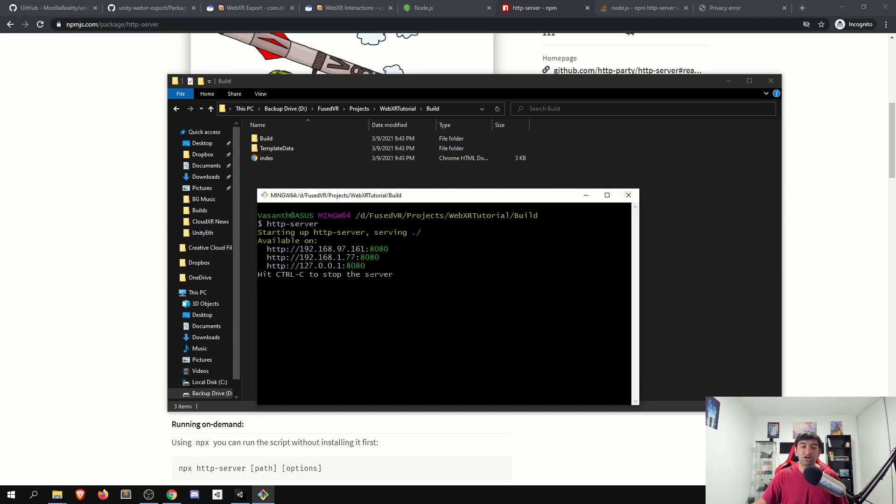
left_click_drag(420, 266, 299, 266)
left_click(258, 283)
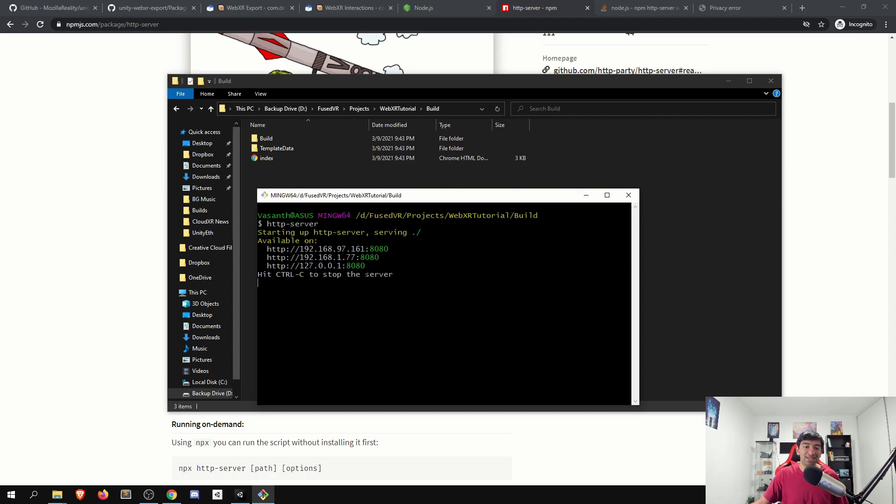
key("ctrl+c")
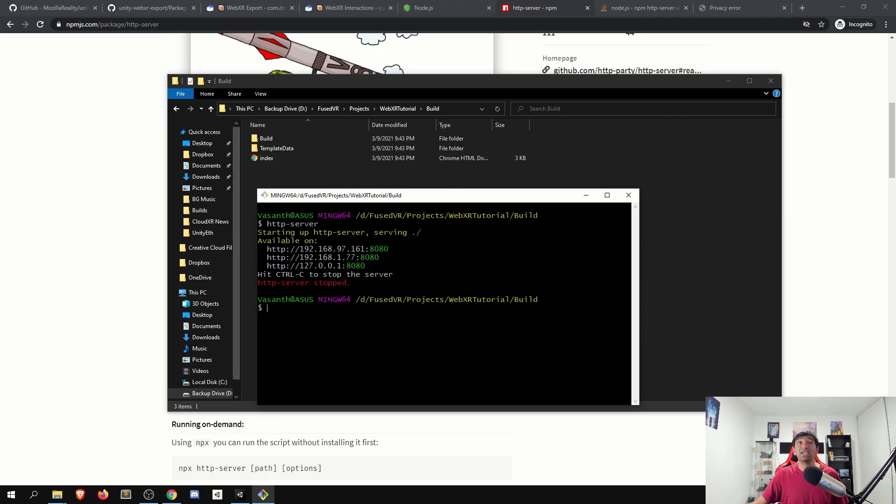
Select the openssl req command in the 'npm http-server with SSL' Stack Overflow answer
left_click(101, 240)
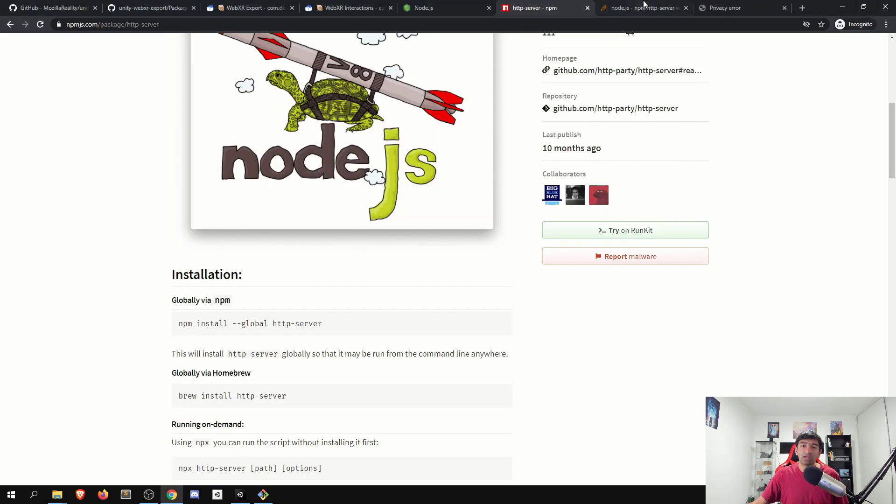
left_click(643, 6)
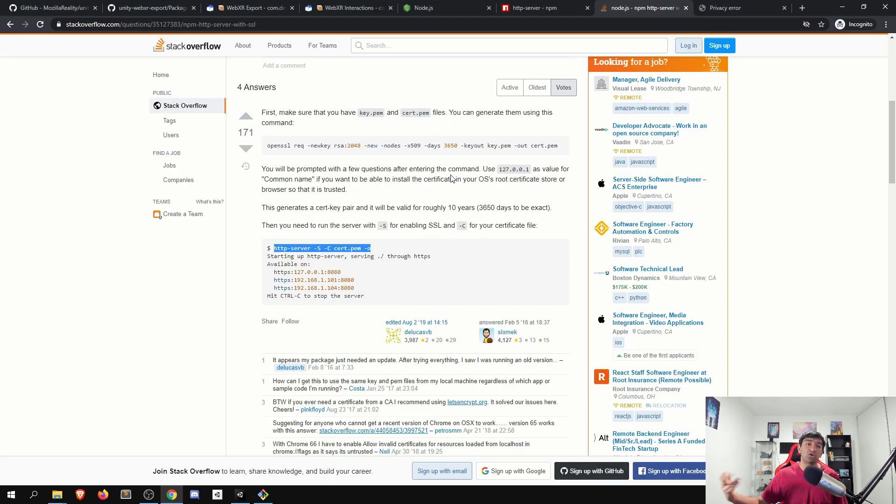
scroll(450, 200, "up", 1)
left_click(329, 202)
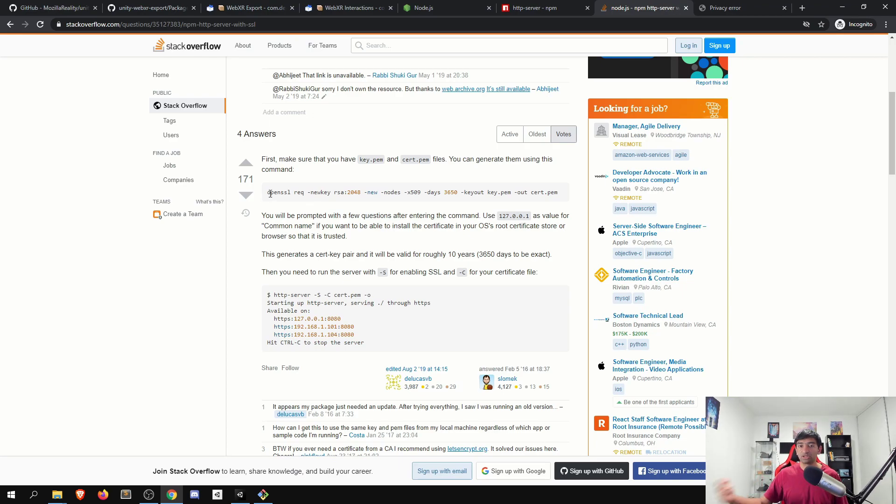
scroll(271, 196, "up", 1)
scroll(272, 204, "up", 1)
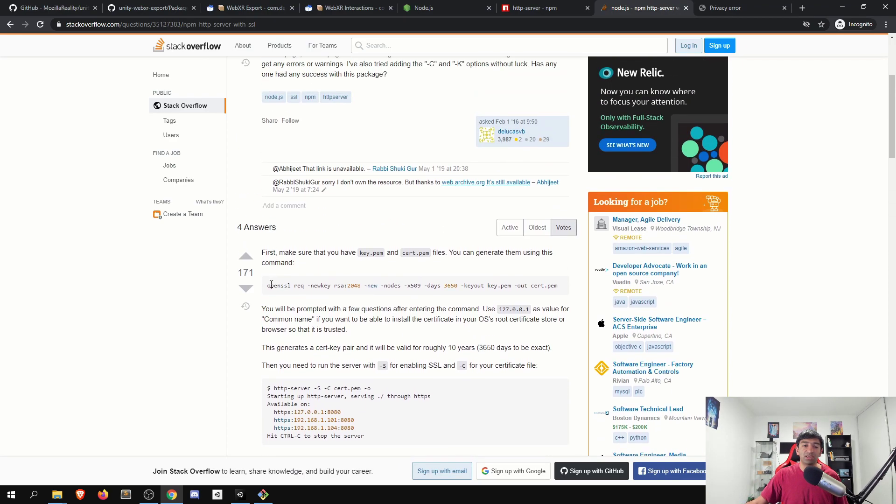
left_click_drag(267, 286, 564, 288)
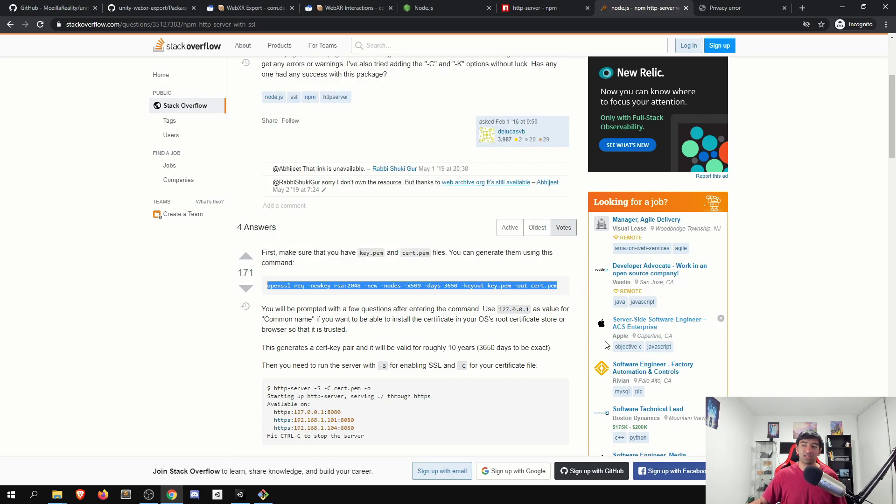
Paste the copied openssl command into Git Bash and run it
key("alt+Tab")
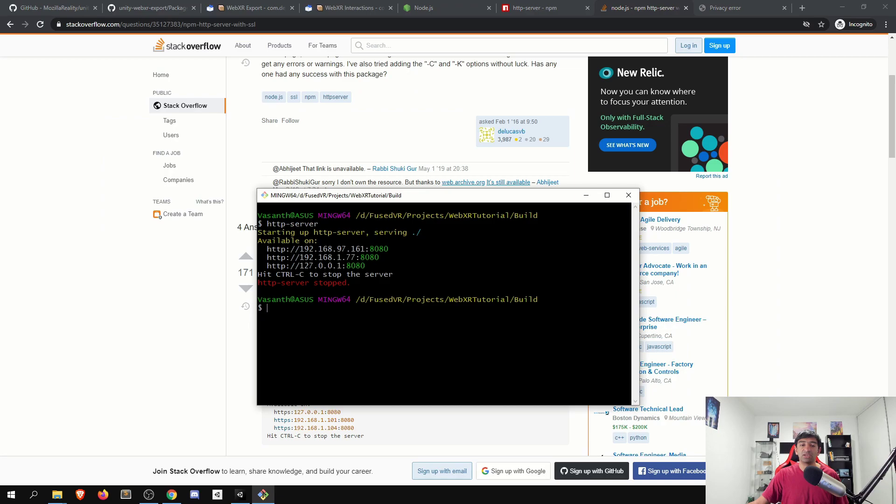
key("alt+Tab")
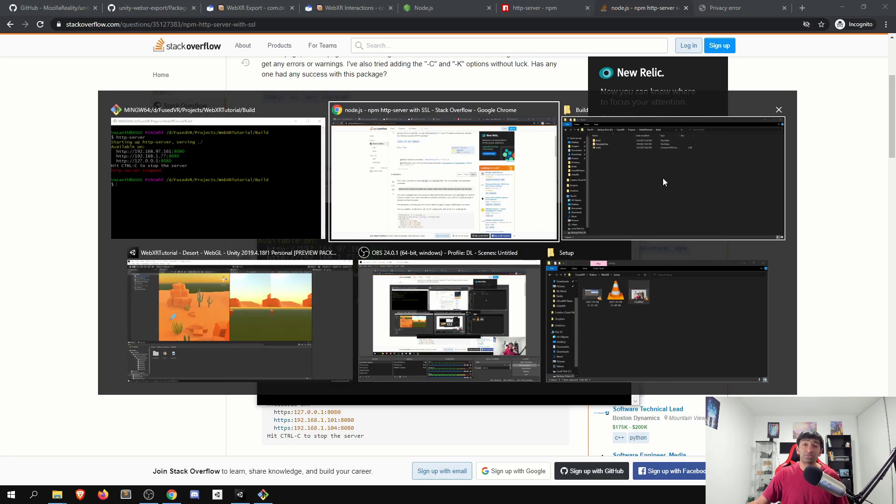
left_click(292, 189)
right_click(404, 262)
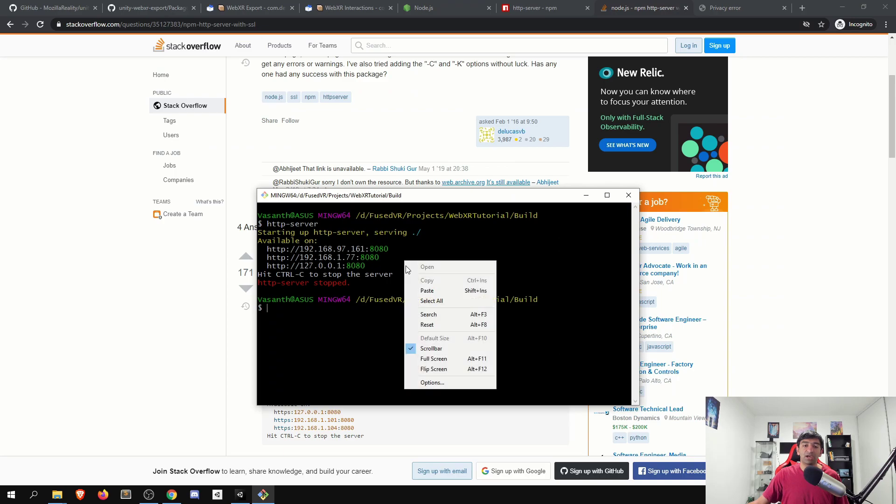
left_click(444, 294)
key("Return")
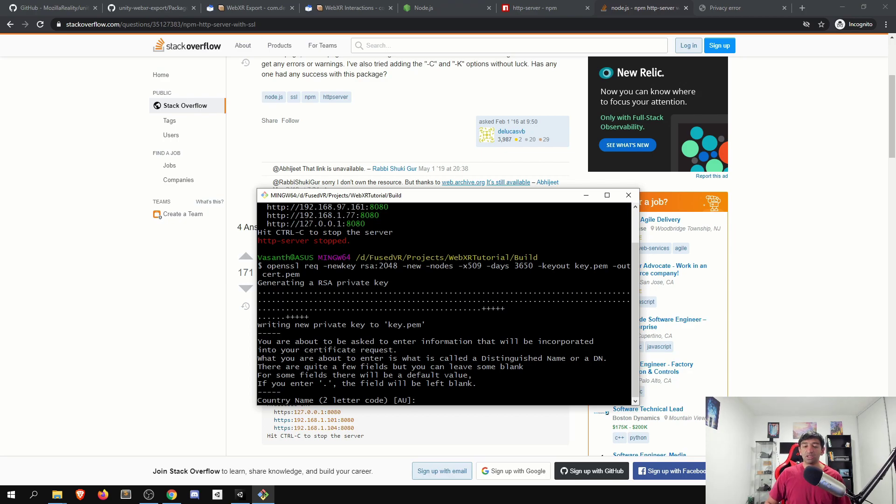
Leave the certificate prompts blank except Common Name 127.0.0.1, then list key.pem and cert.pem
key("Return")
key("Return")
key("Return")
key("Return")
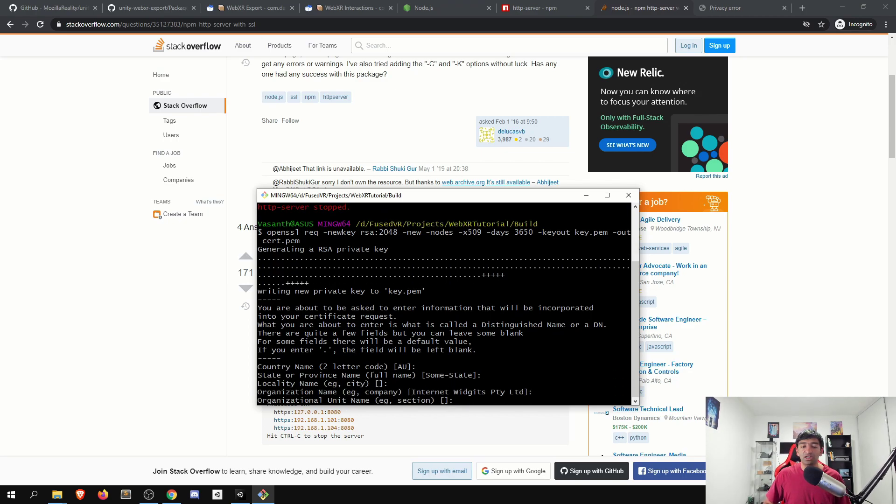
key("Return")
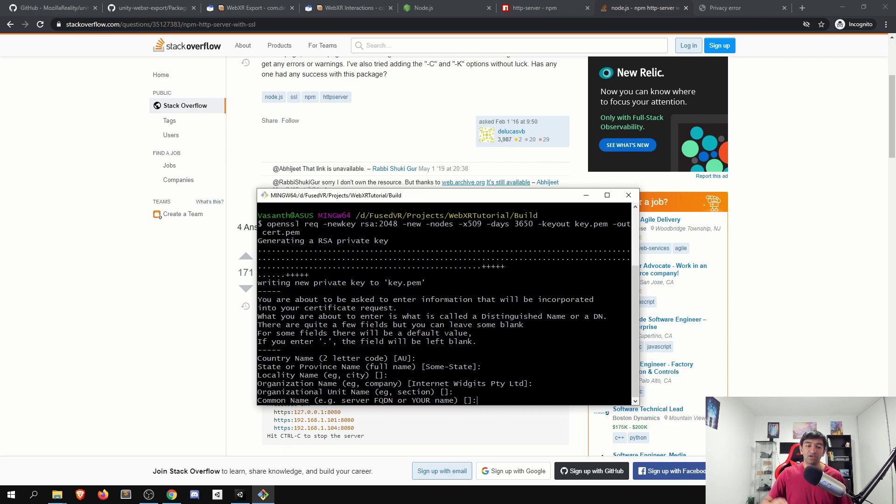
type("127.0.0.1")
key("Return")
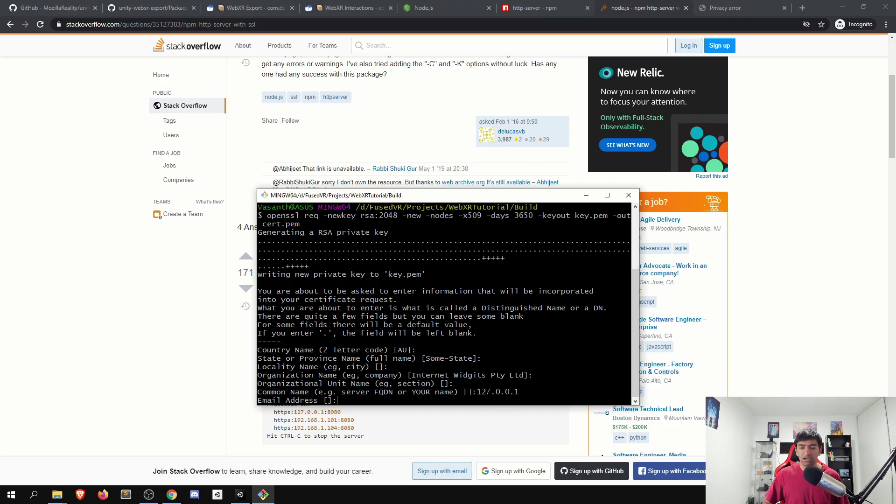
key("Return")
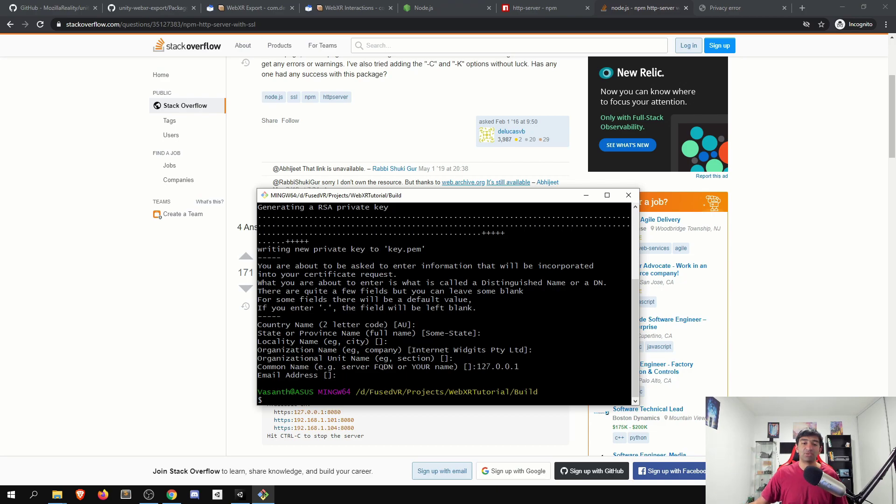
type("ls")
key("Return")
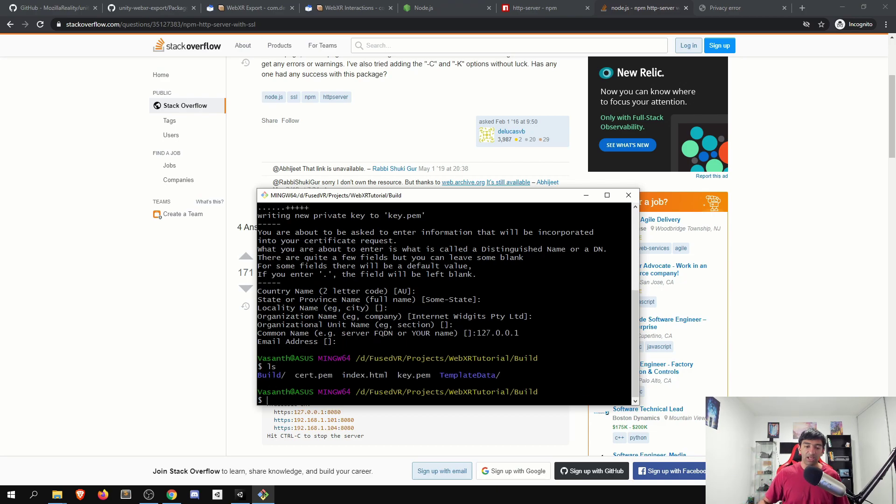
Copy 'http-server -S -C cert.pem' from the answer and run it in Git Bash
double_click(414, 376)
double_click(314, 375)
left_click(138, 371)
scroll(354, 326, "down", 2)
left_click_drag(379, 296, 276, 296)
key("alt+Tab")
right_click(407, 332)
left_click(420, 350)
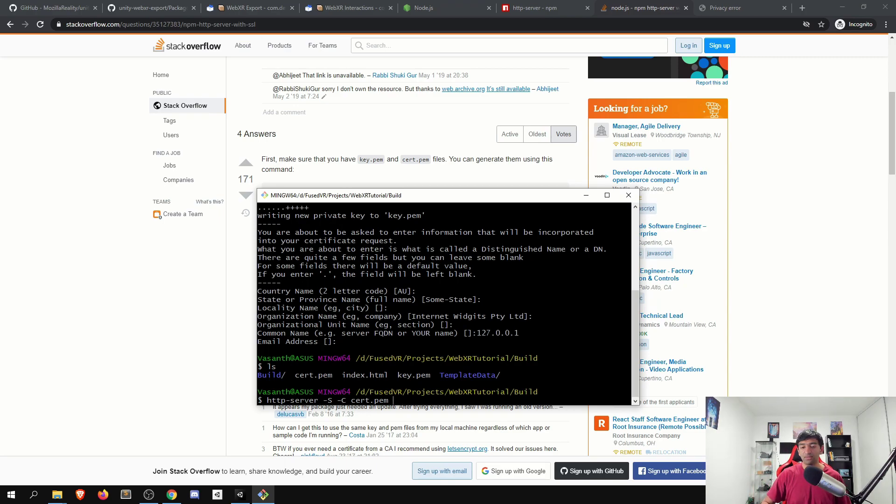
key("Return")
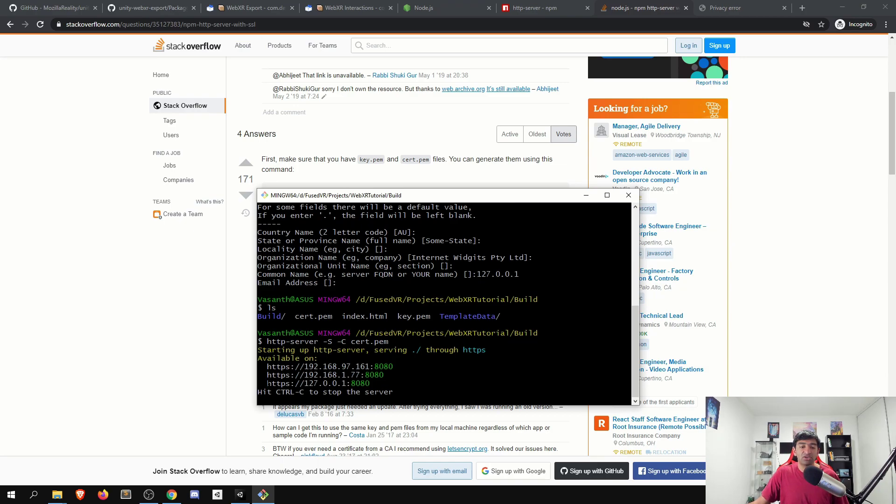
left_click_drag(262, 384, 365, 383)
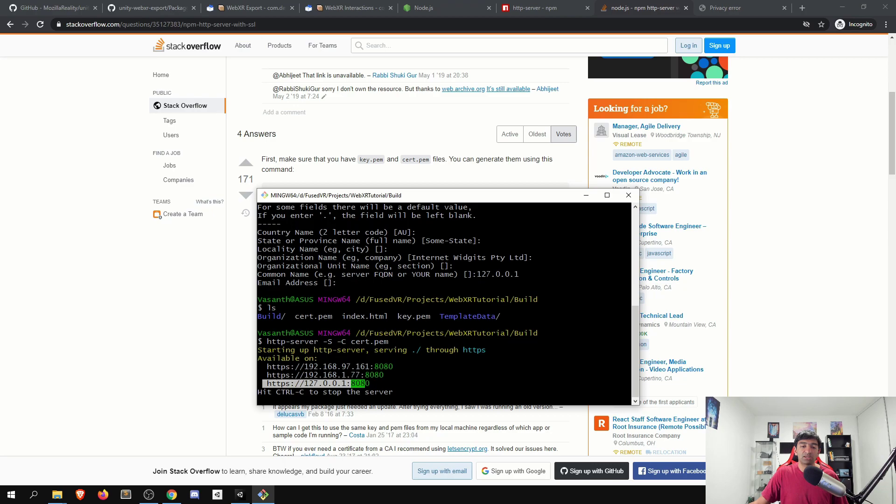
left_click(365, 384)
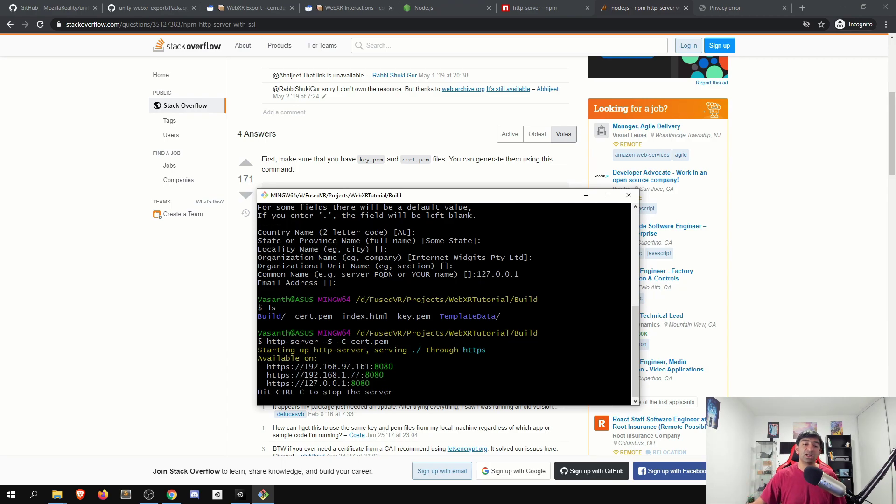
left_click_drag(607, 384, 273, 384)
right_click(275, 384)
left_click(299, 276)
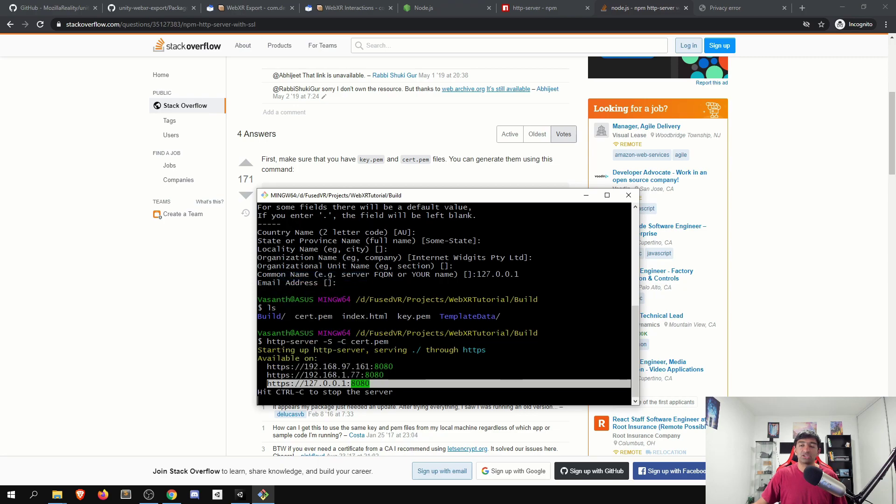
left_click(803, 8)
key("ctrl+v")
key("Return")
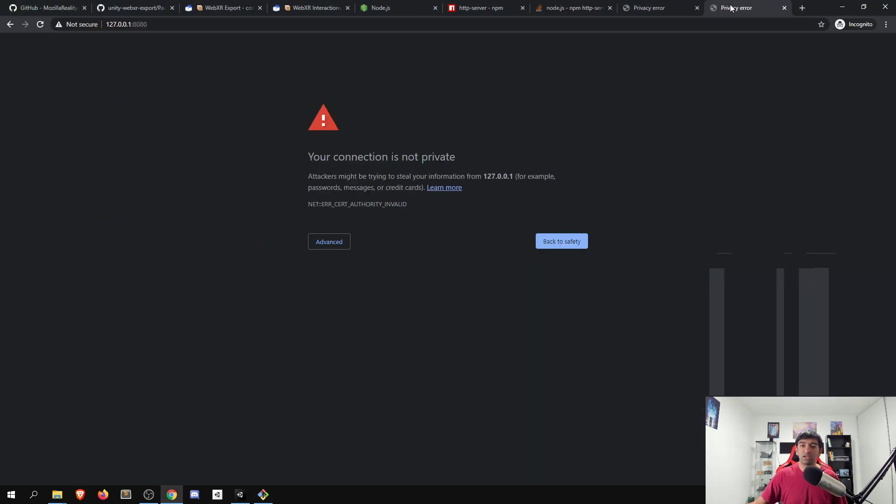
left_click(699, 8)
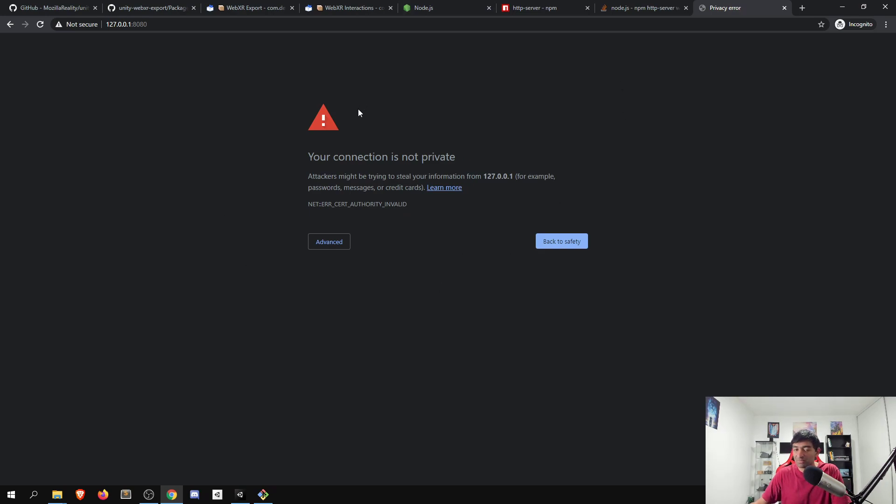
left_click(337, 244)
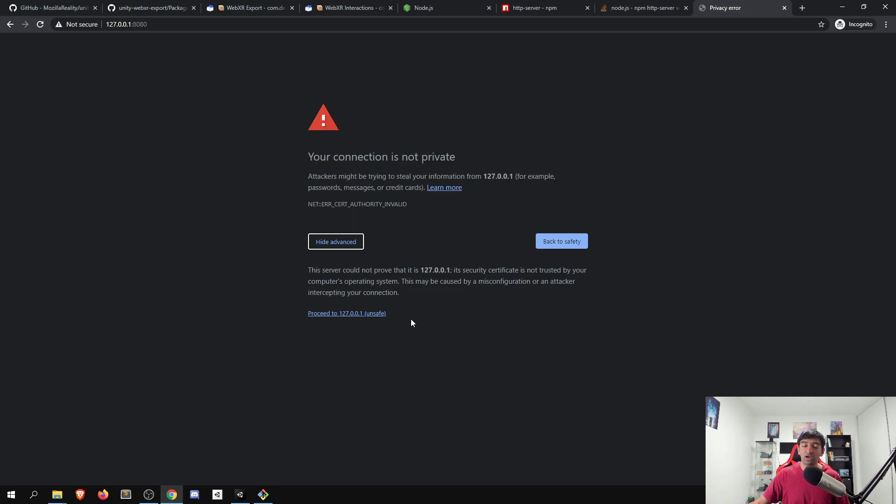
left_click(374, 313)
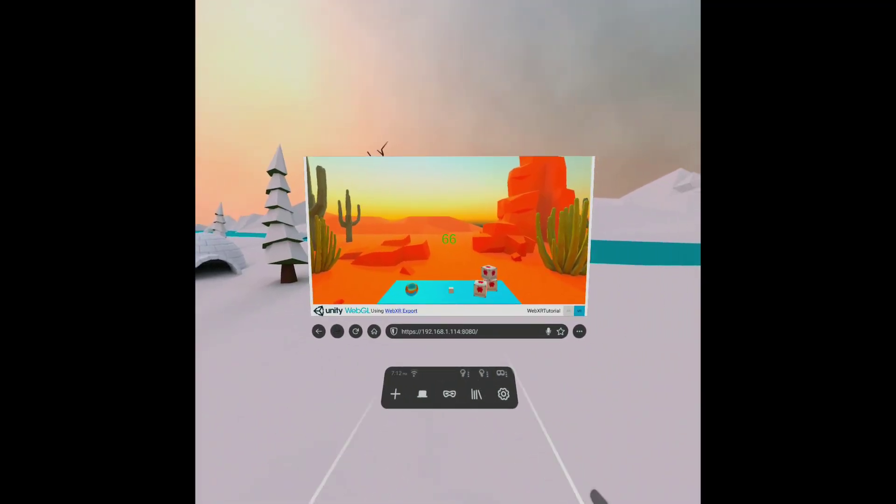
key("super")
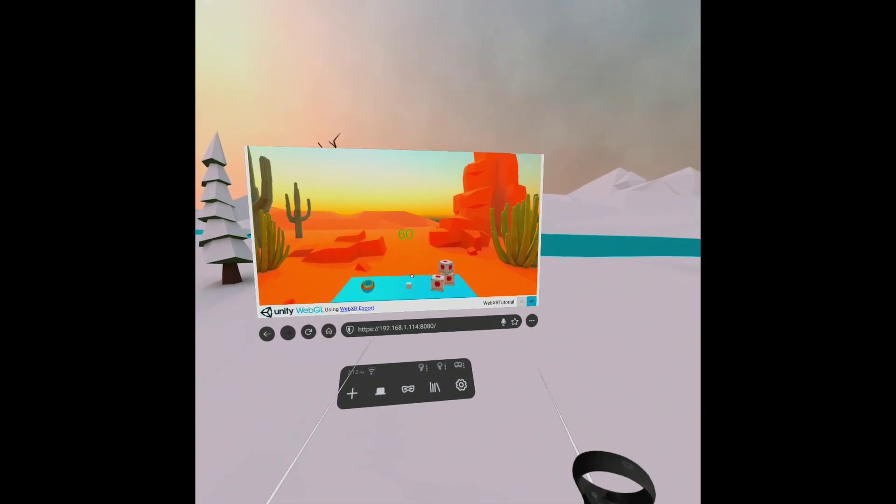
Press the VR button on the desert scene page in the Quest browser
left_click(544, 296)
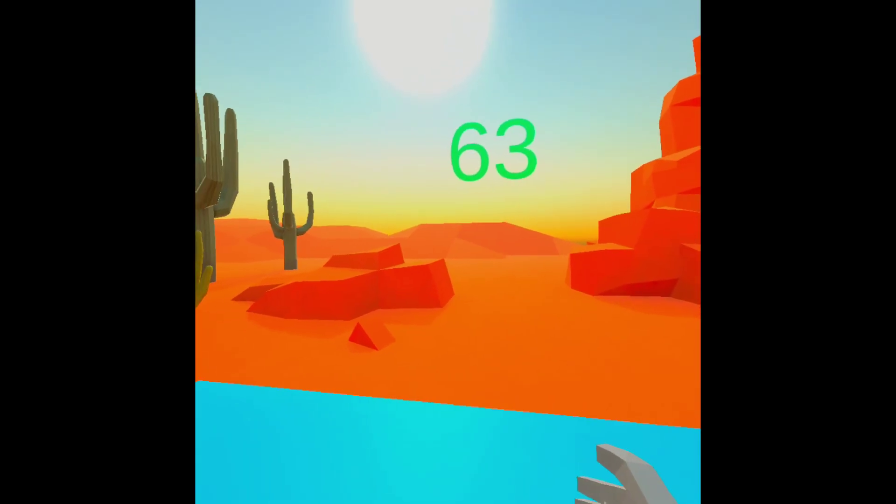